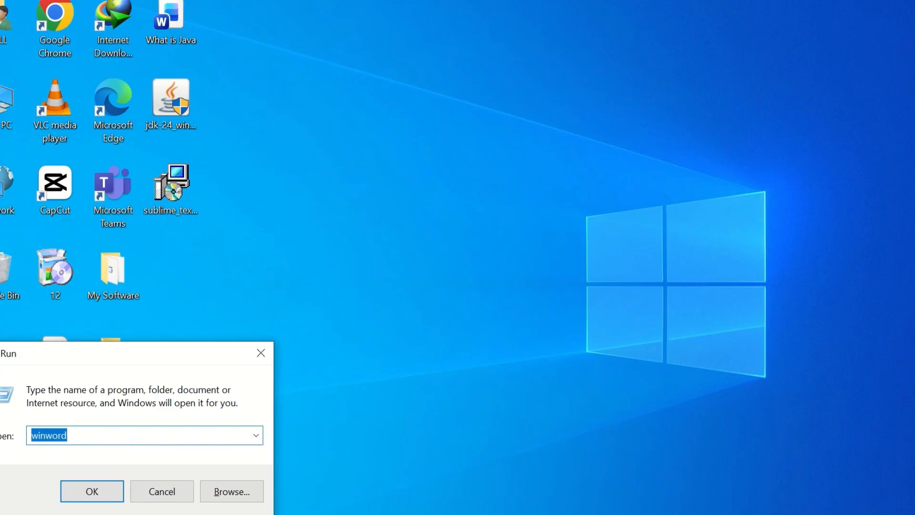
Launch Microsoft Word using the winword command in the Run dialog
left_click(79, 497)
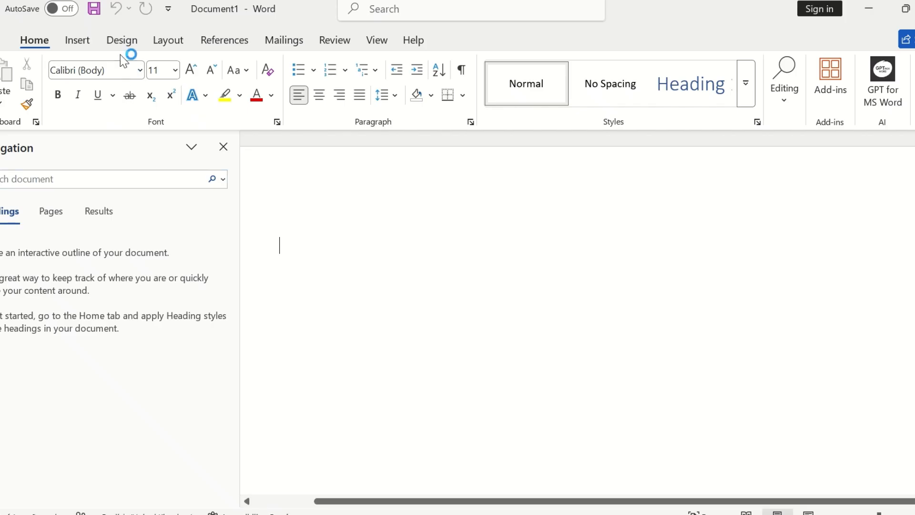
Insert the built-in Blank header and enter "Fhyfkkjhk,ijl" in it, followed by a new line
left_click(79, 42)
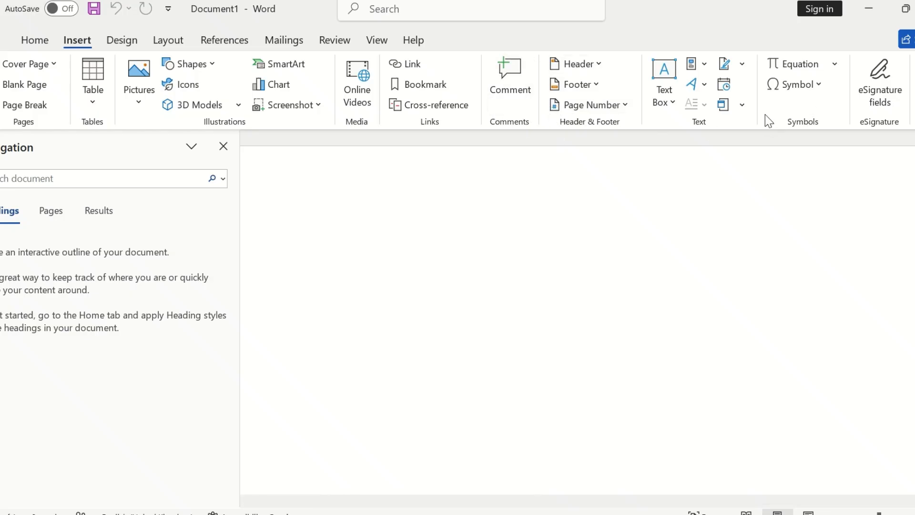
left_click(596, 62)
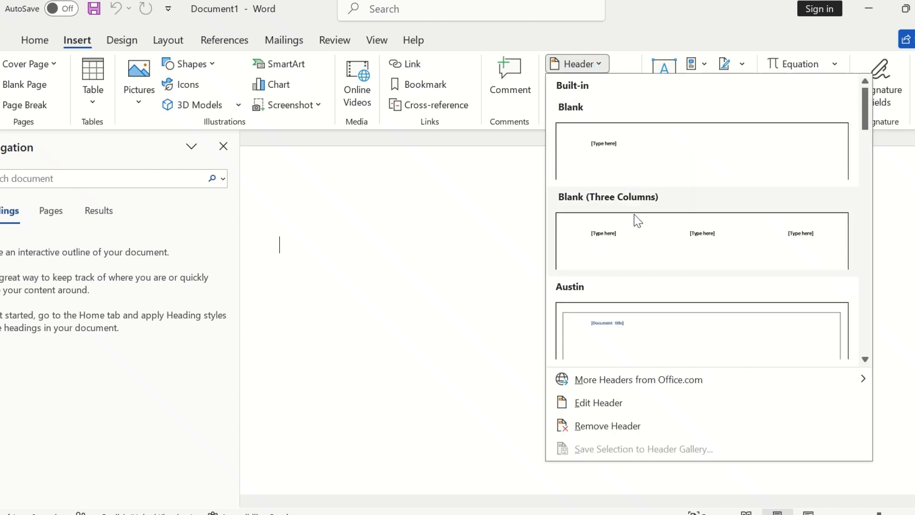
scroll(638, 220, "down", 5)
scroll(635, 215, "down", 2)
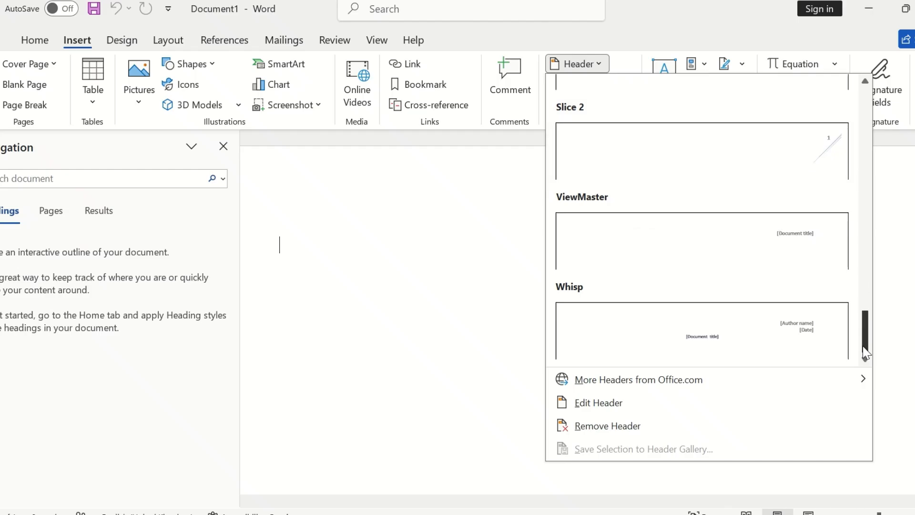
left_click_drag(864, 351, 819, 224)
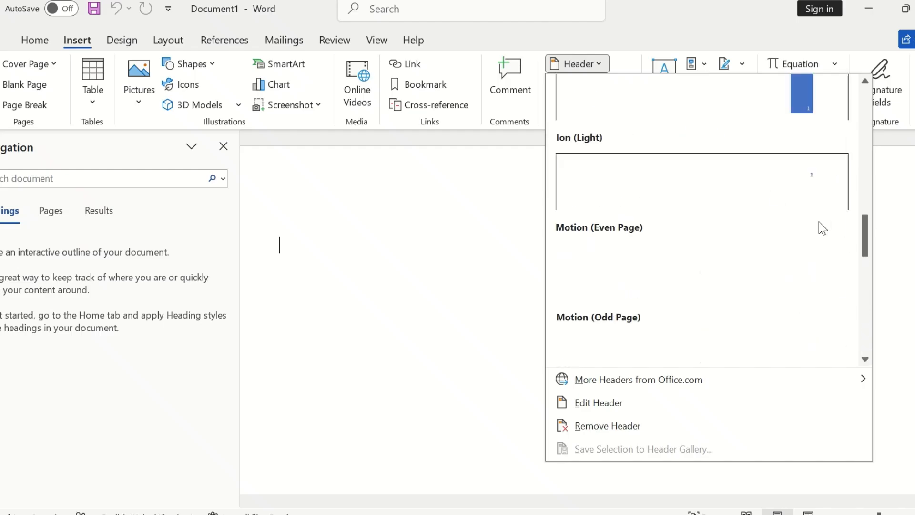
scroll(730, 224, "up", 10)
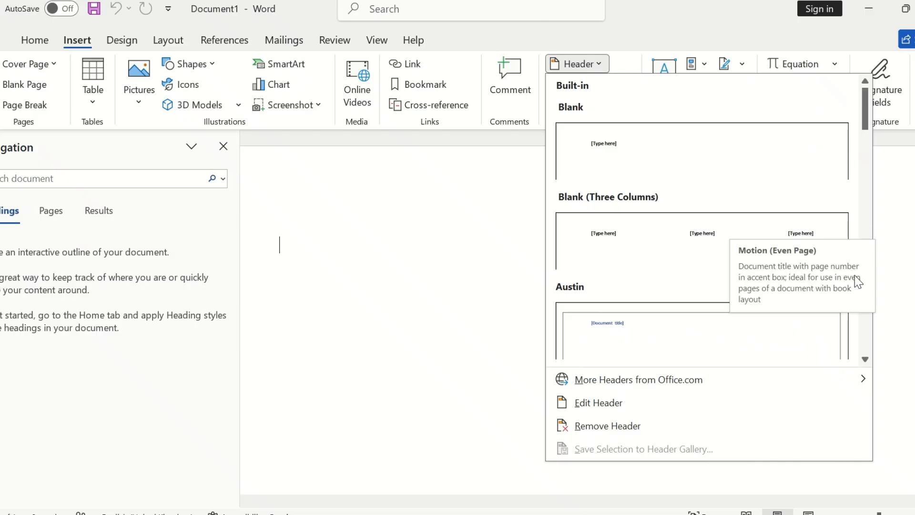
left_click(636, 137)
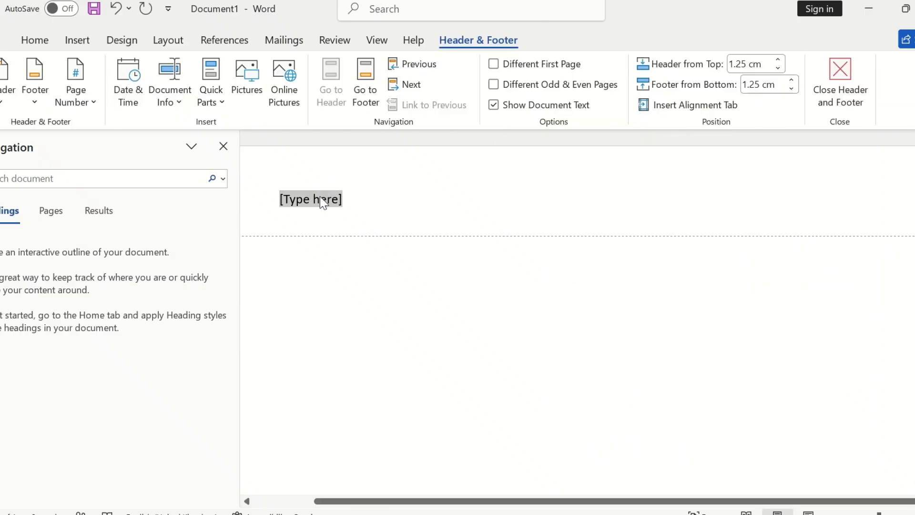
type("fhyfkkjhk,ijl")
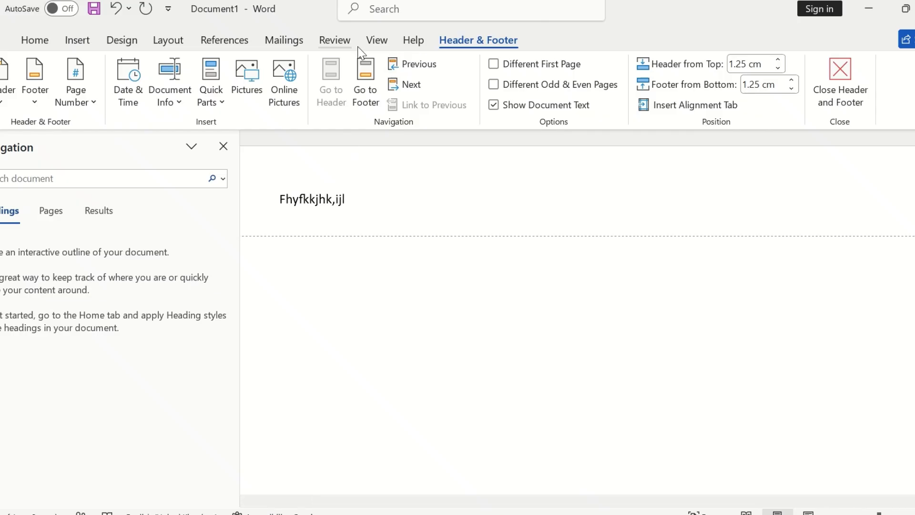
key("Return")
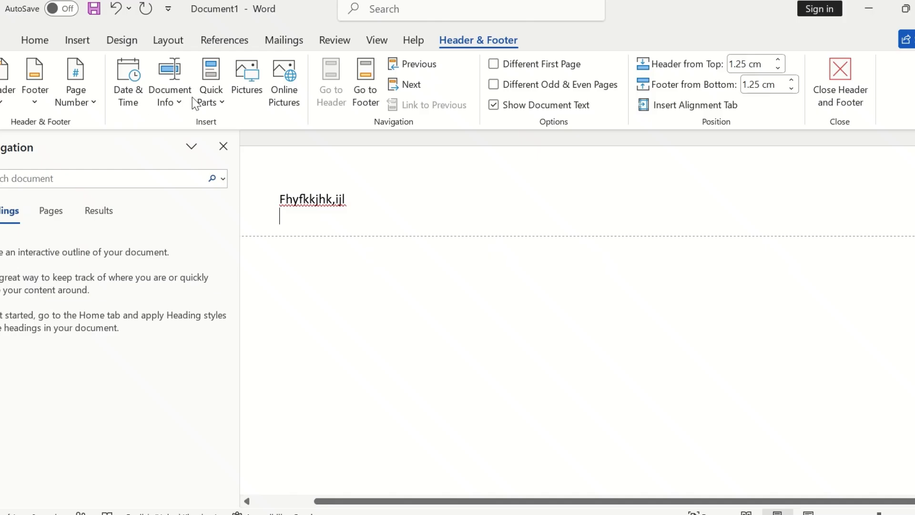
Replace the header with the Blank (Three Columns) design and fill its columns with "Hgh;.", "gkyhguhykiu" and "jjfhsesrfgfj"
left_click(77, 41)
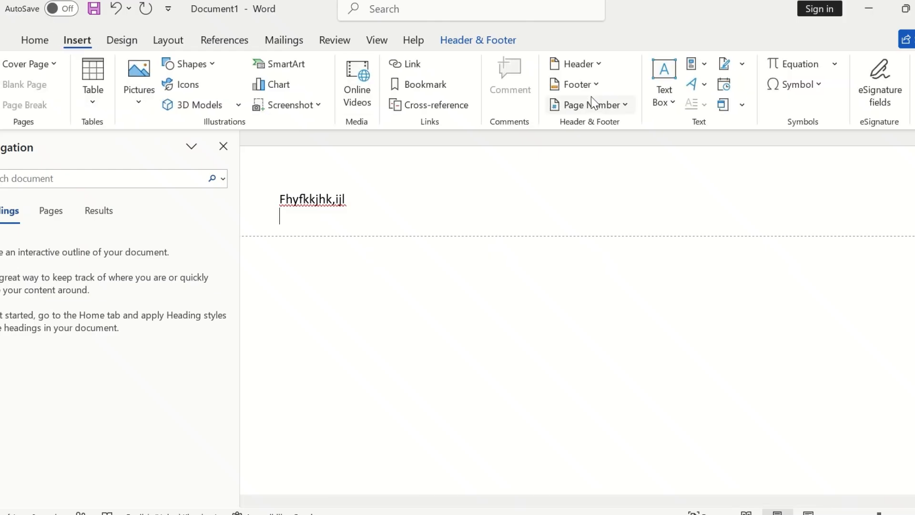
left_click(597, 70)
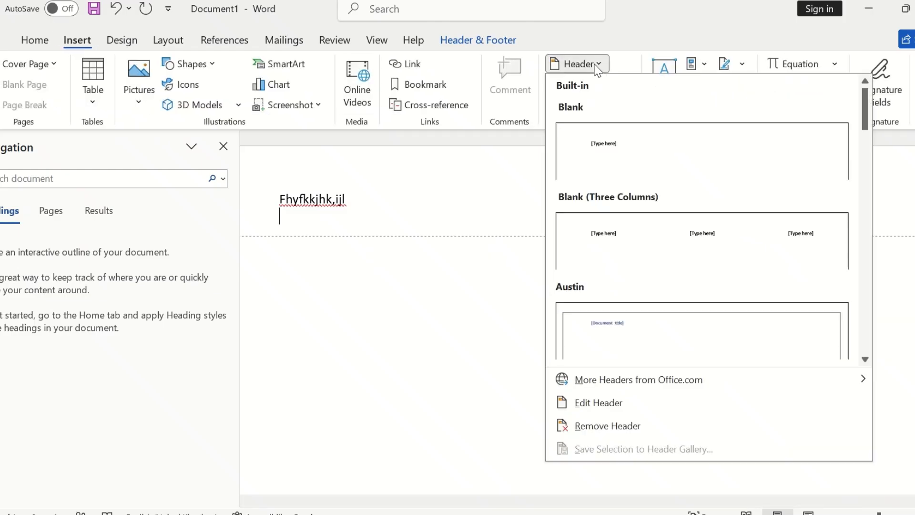
left_click(634, 244)
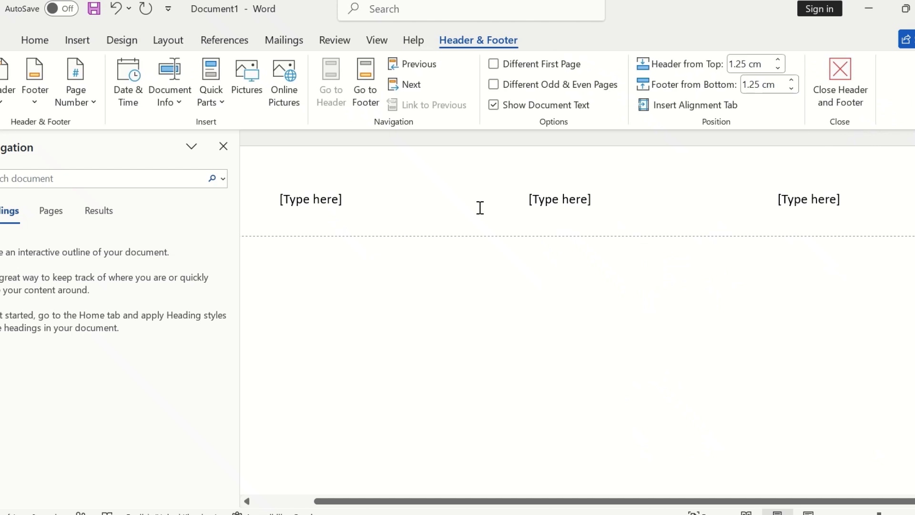
left_click(329, 209)
type("Hgh;.")
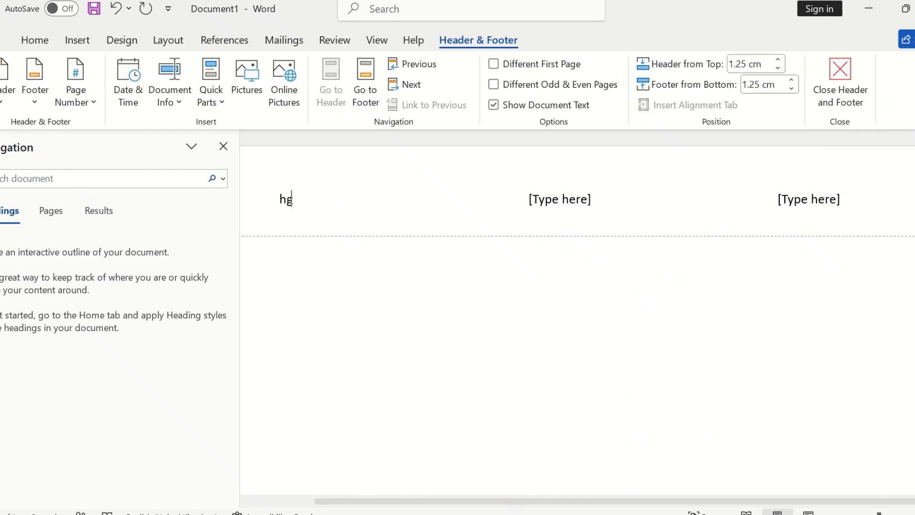
left_click(557, 210)
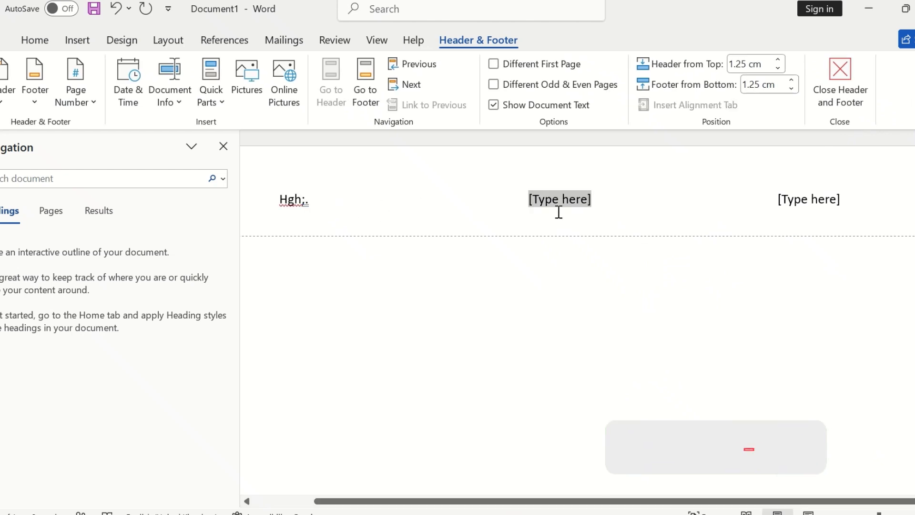
type("gkyhguhykiu")
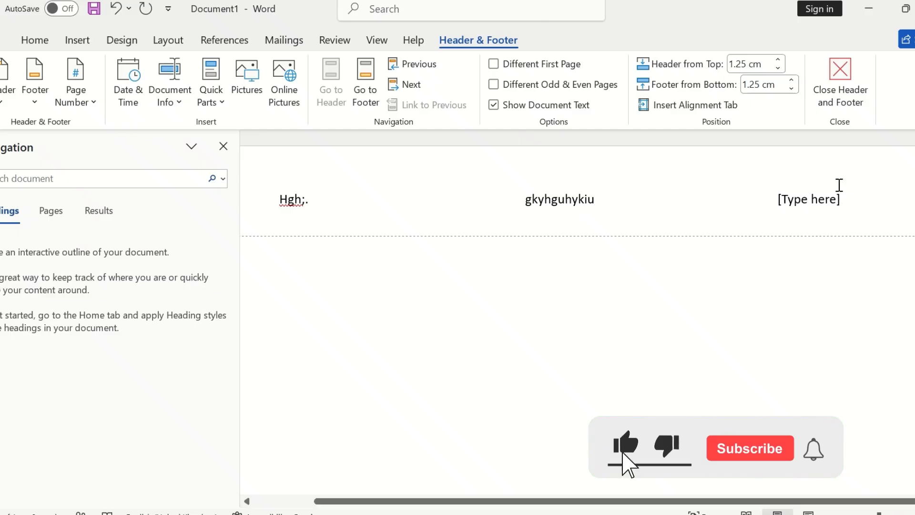
left_click(817, 202)
type("jjfhsesrfgfj")
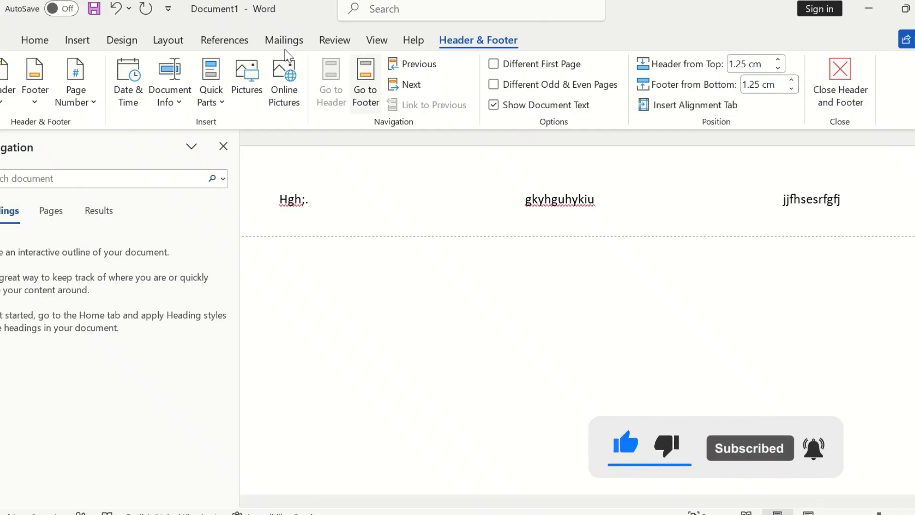
Insert a Blank (Three Columns) footer and fill its columns with "Fmkju,lfli", "fjfl," and "kjh"
left_click(79, 41)
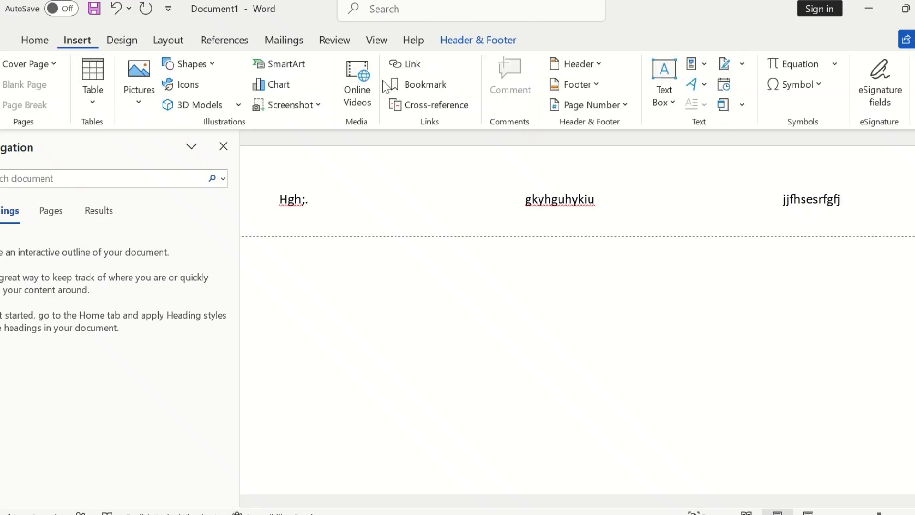
left_click(575, 88)
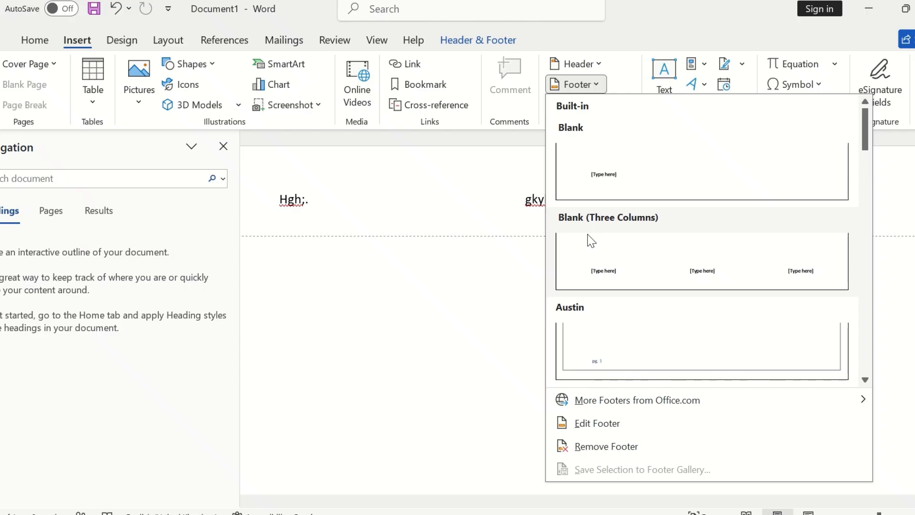
left_click(618, 270)
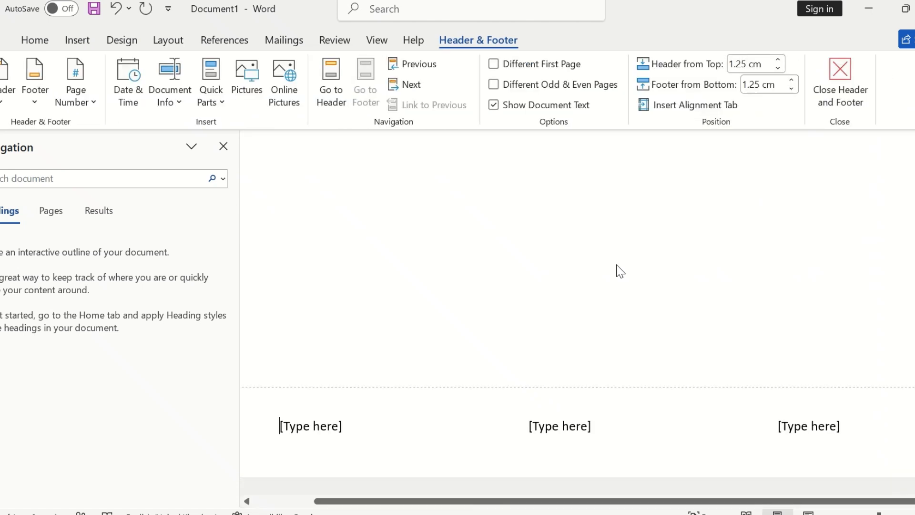
left_click(317, 432)
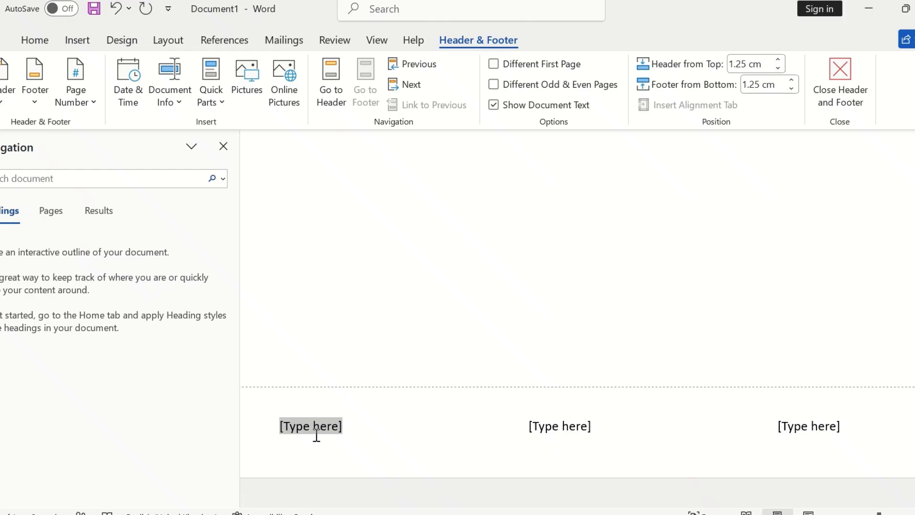
type("fmkju,l")
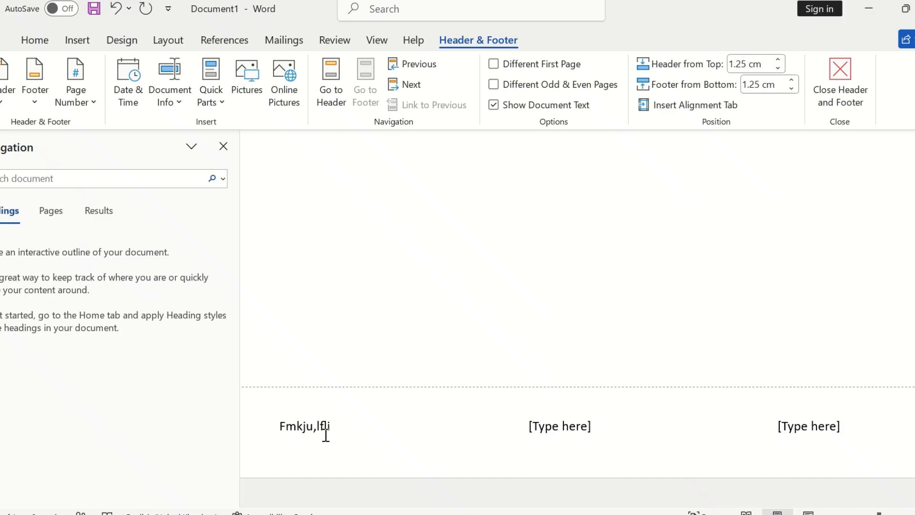
left_click(566, 432)
type("fjfl,")
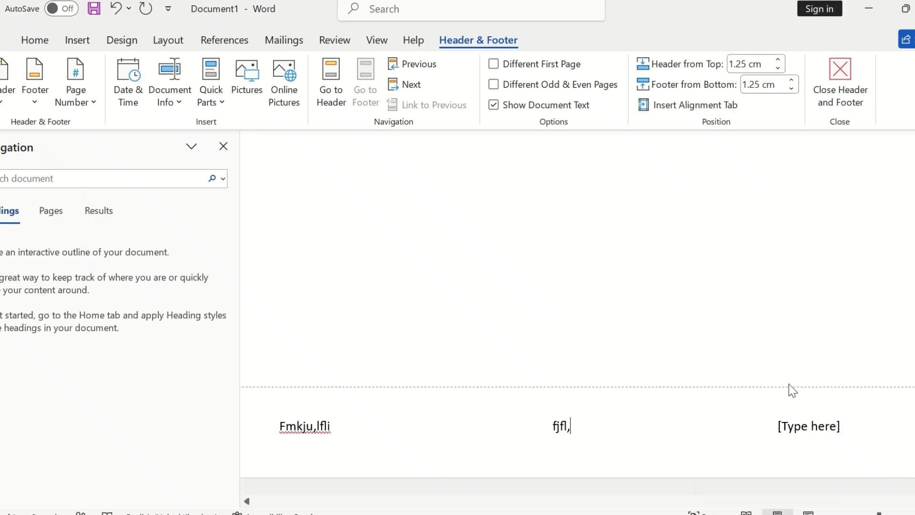
left_click(811, 431)
type("kjh")
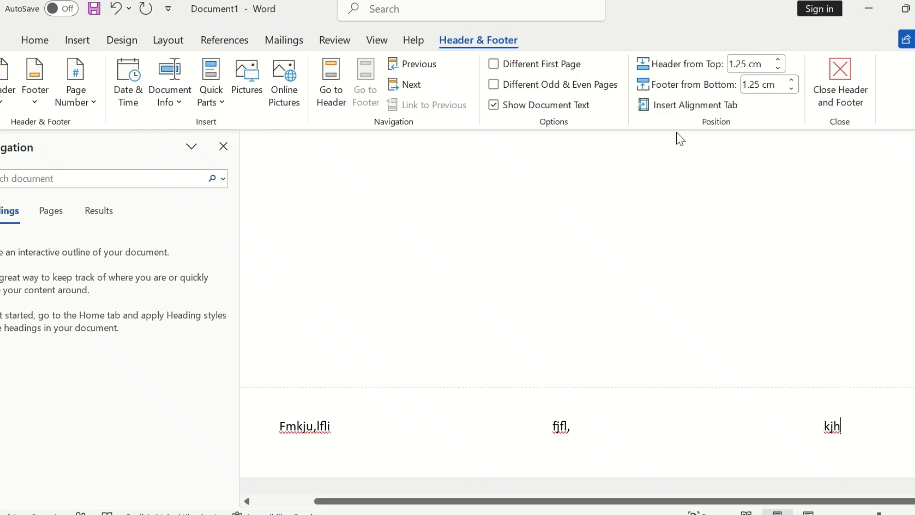
Add a page number at the top of the page using the Plain Number 1 style
left_click(74, 39)
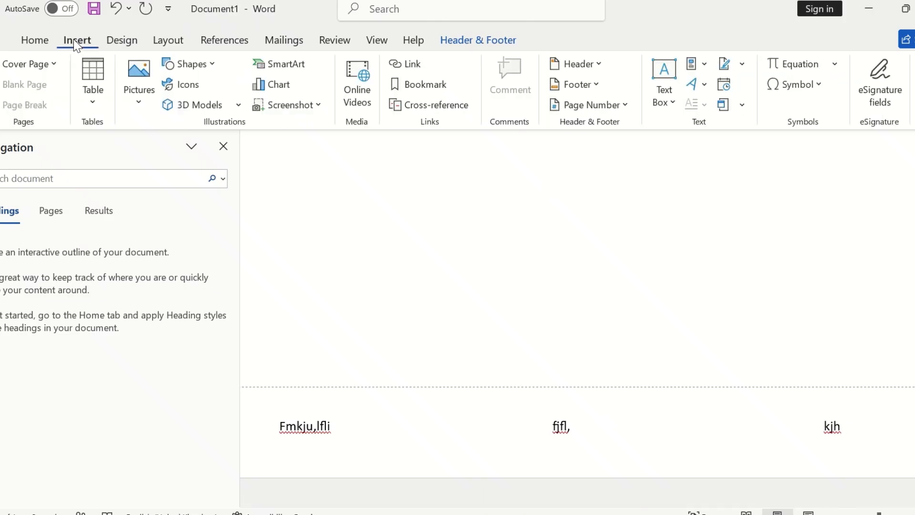
left_click(610, 102)
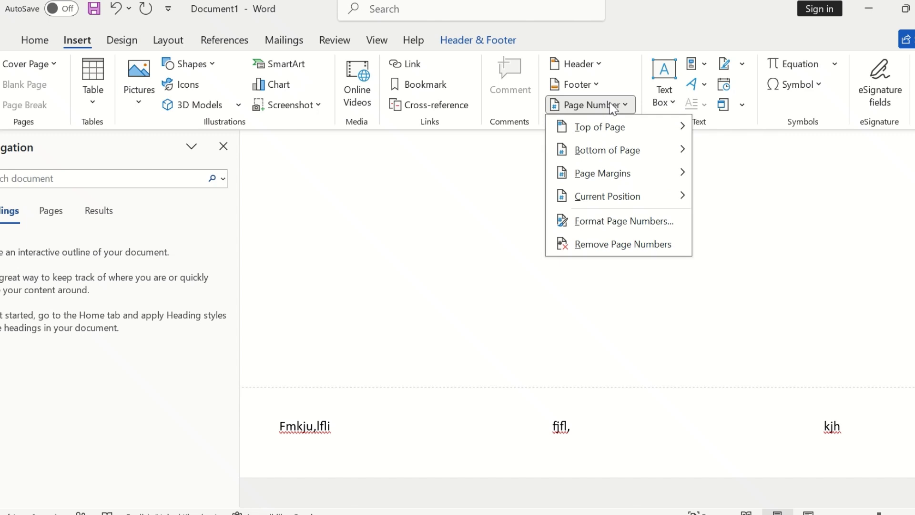
mouse_move(610, 131)
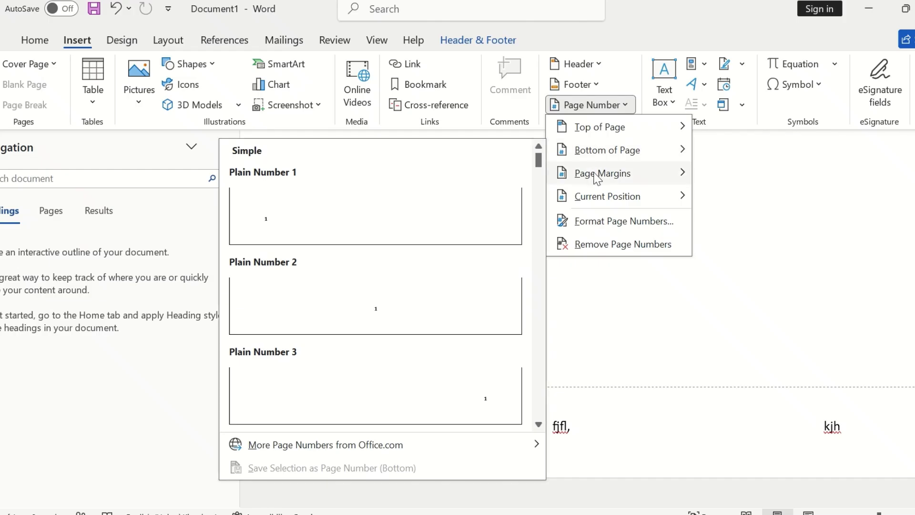
mouse_move(597, 176)
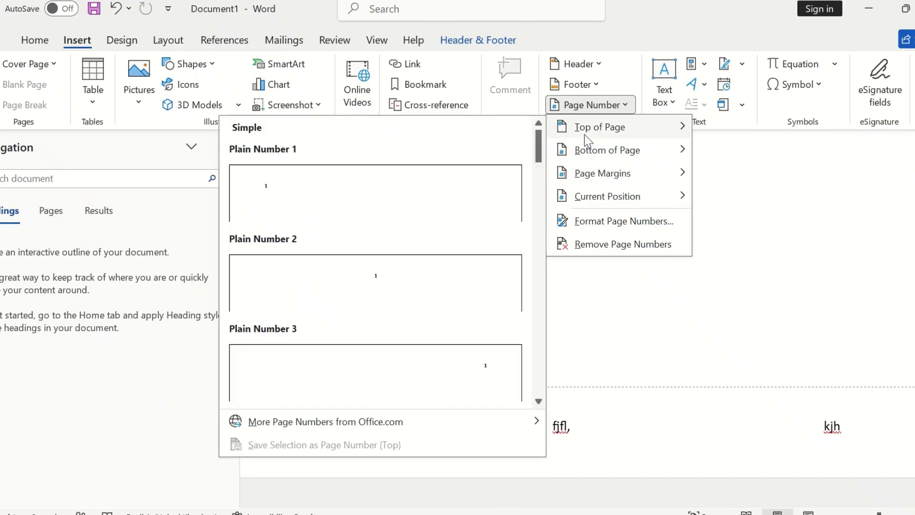
left_click(445, 181)
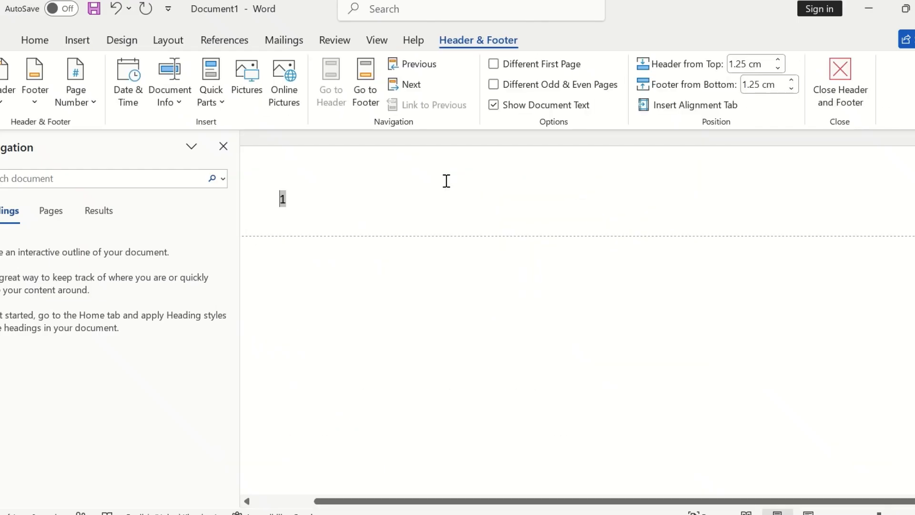
left_click(328, 205)
left_click(78, 49)
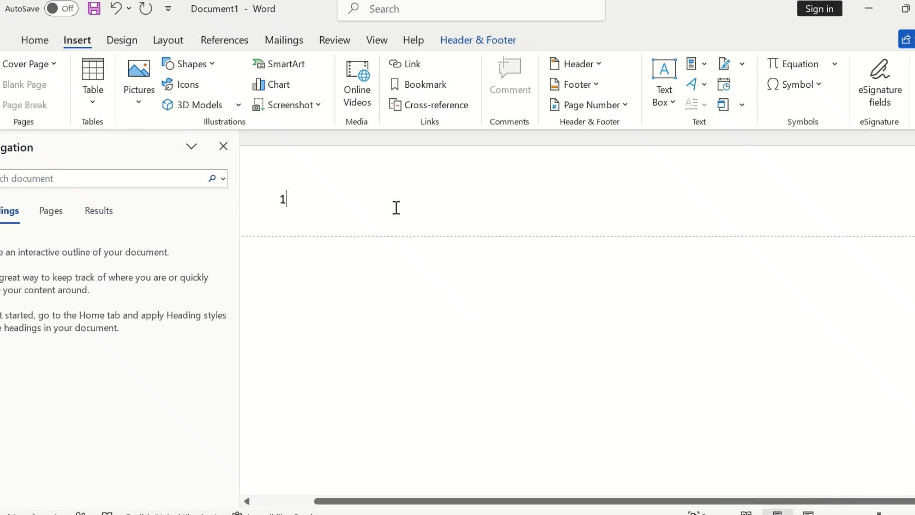
Create a new blank document and insert the built-in Simple Text Box
key("ctrl+n")
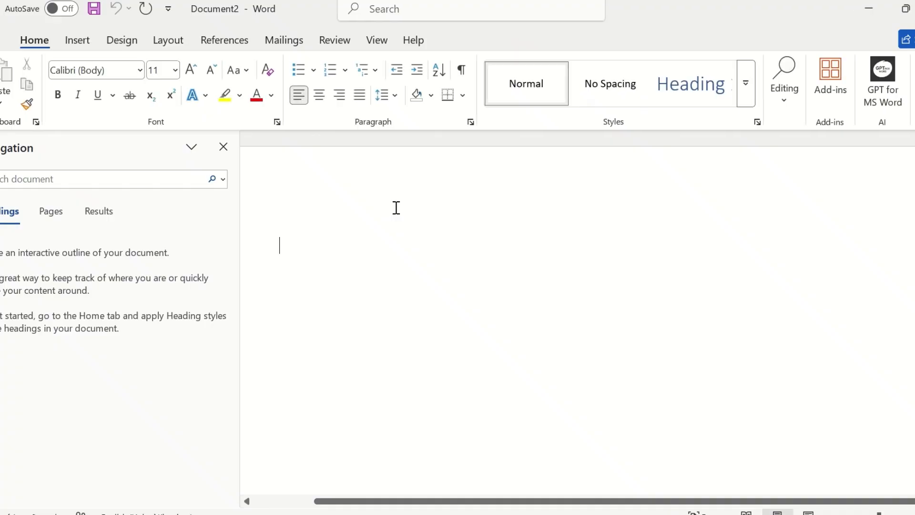
left_click(77, 42)
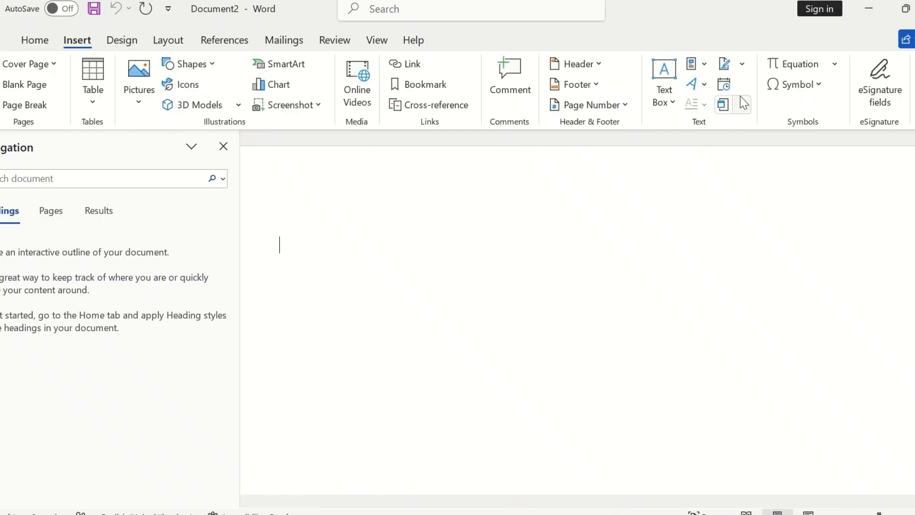
left_click(670, 102)
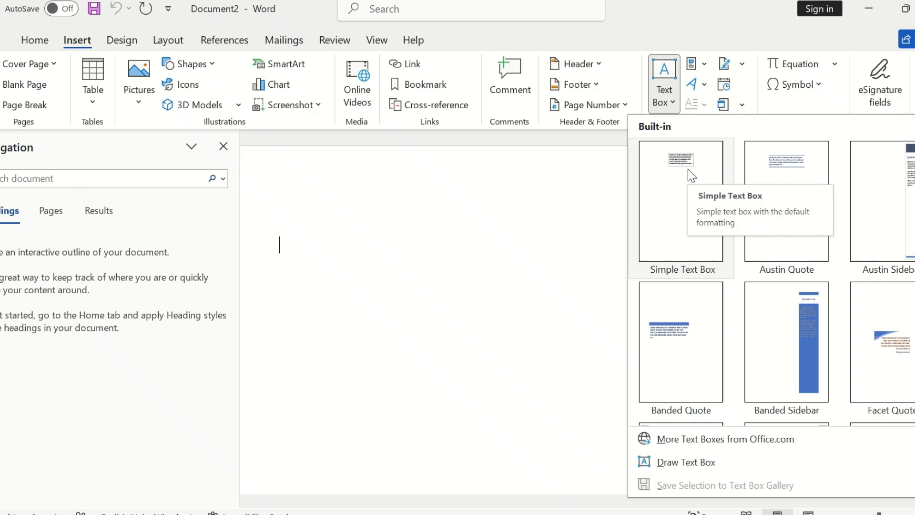
left_click(680, 216)
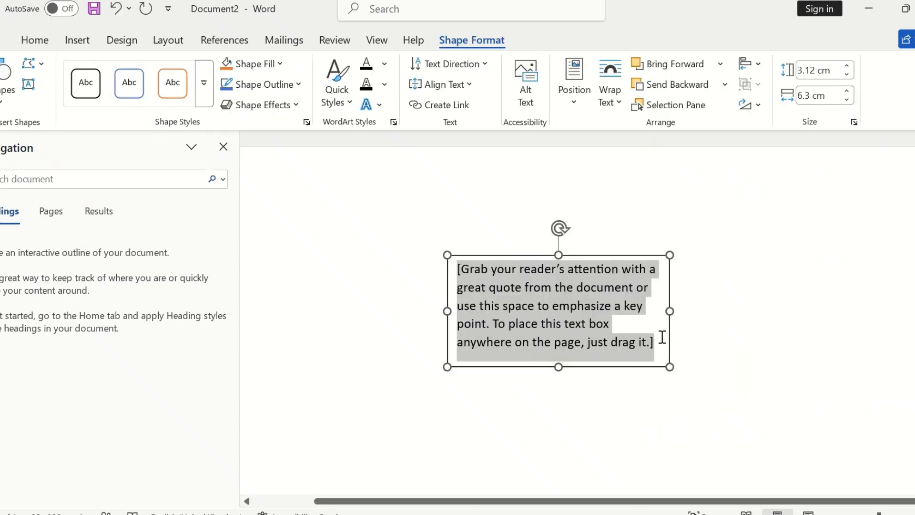
Replace the text box's placeholder with one generated sample paragraph using =rand(1)
mouse_move(661, 342)
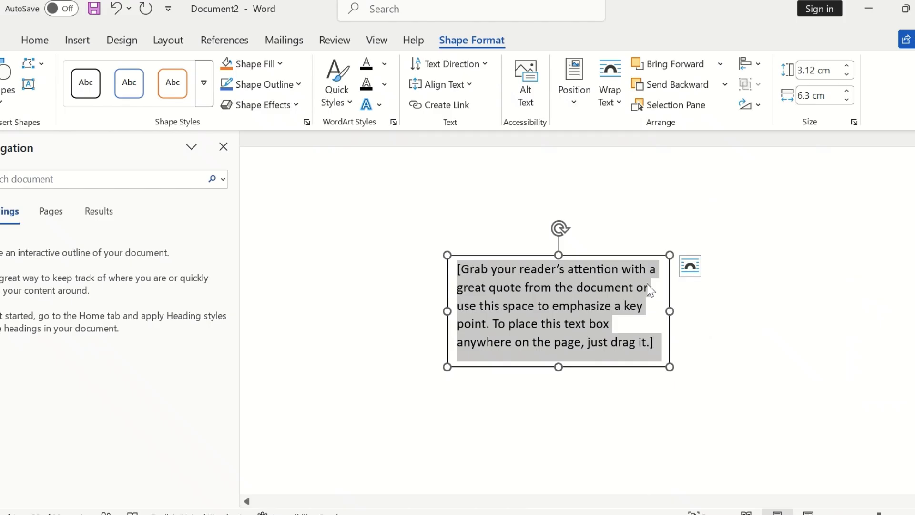
type("=r")
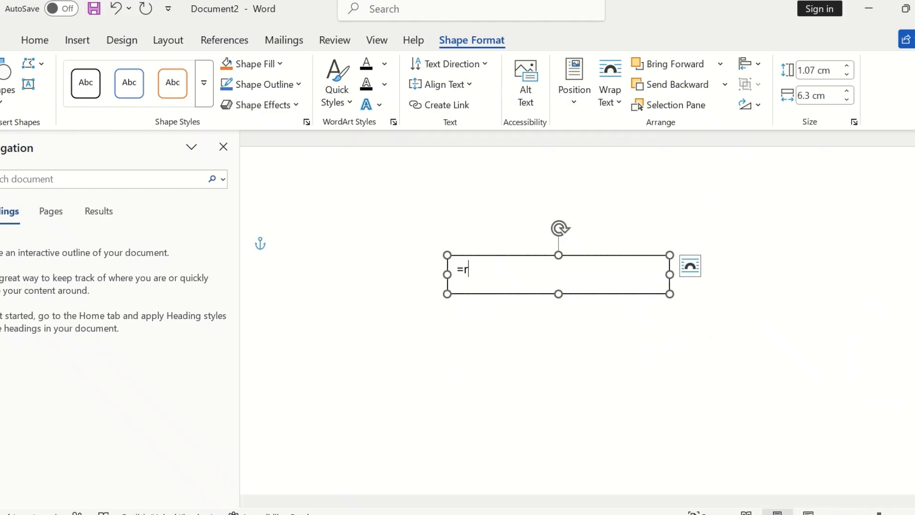
type("and(1)")
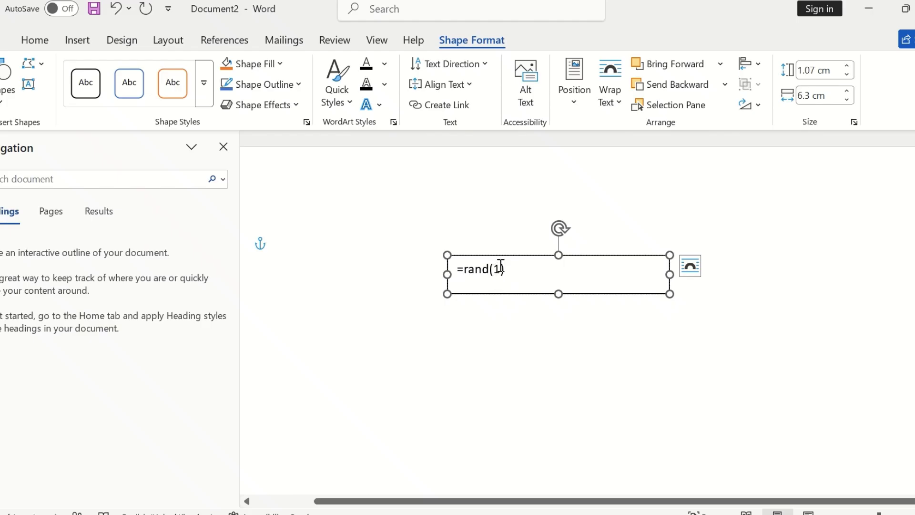
key("Return")
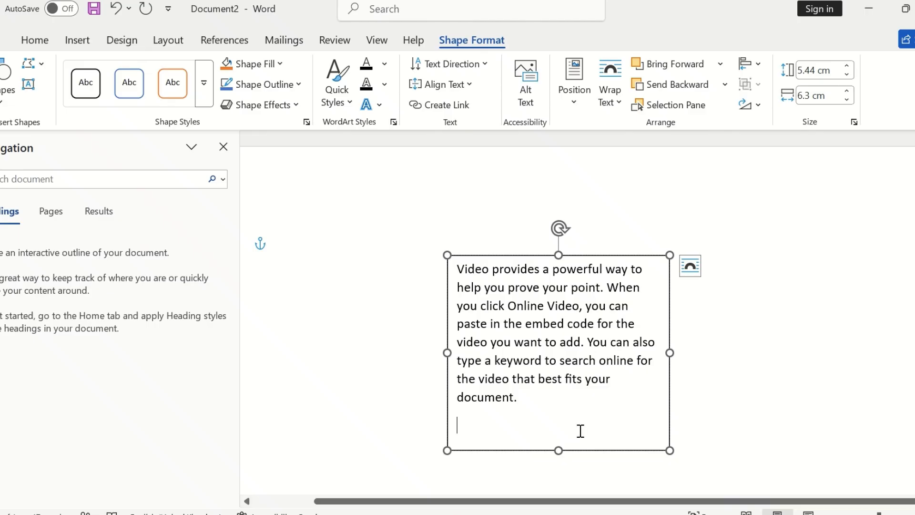
Resize the text box to about 4.68 cm high by 7.36 cm wide and delete it
left_click_drag(670, 450, 600, 439)
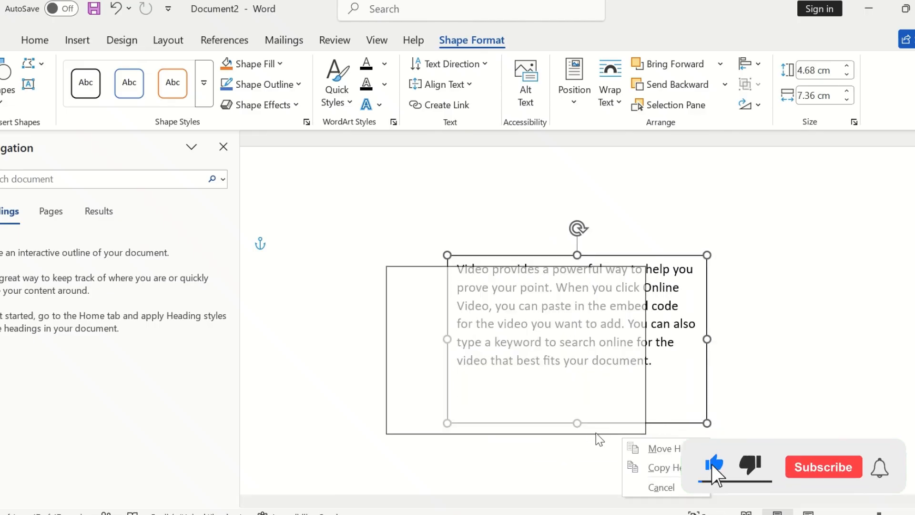
key("Escape")
key("Delete")
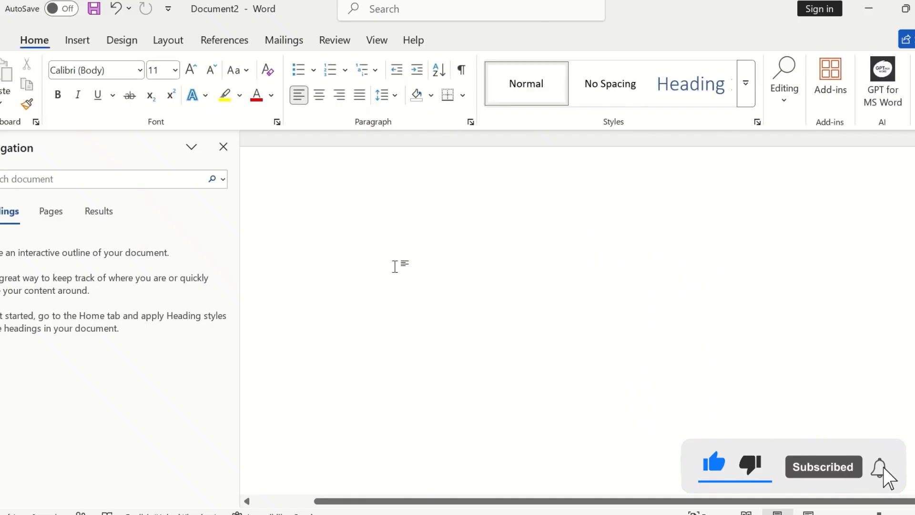
Insert the built-in Simple Text Box into the empty document
left_click(77, 40)
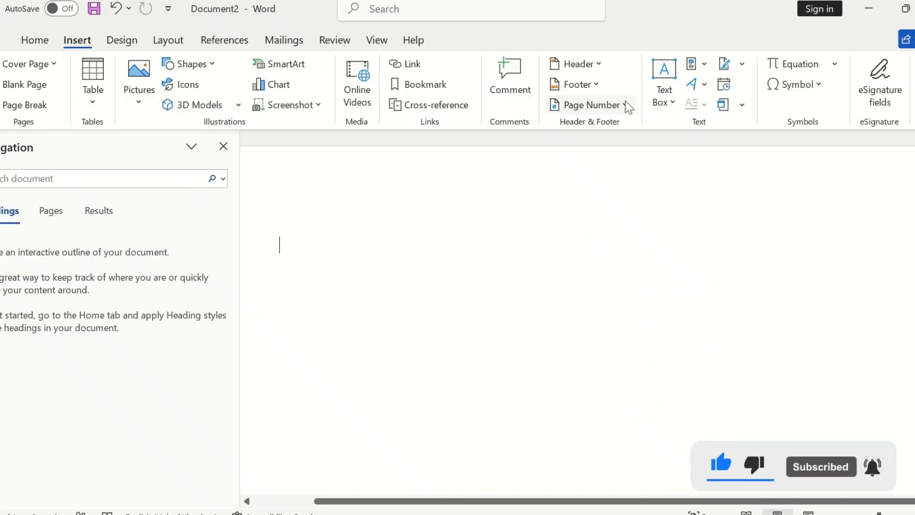
left_click(664, 82)
left_click(668, 175)
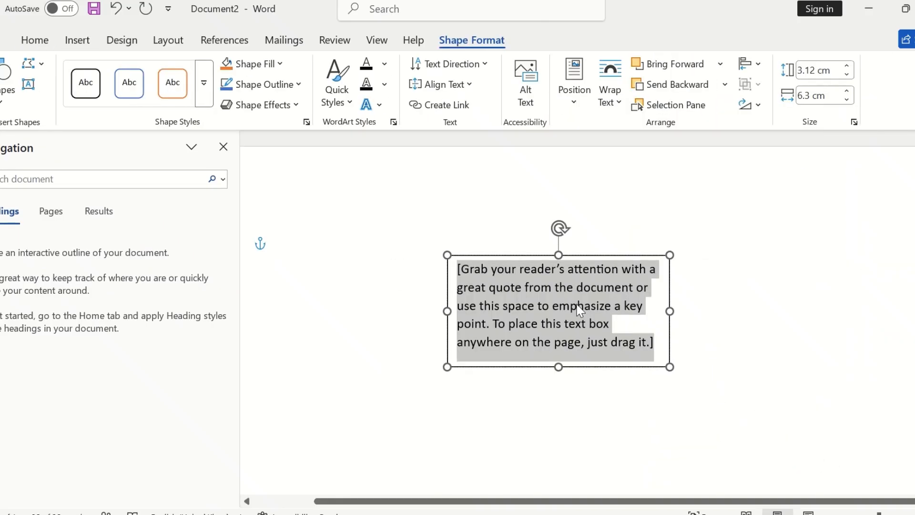
Replace the text box's placeholder with the AutoText entry "D" and erase that letter to leave the box empty
left_click(81, 43)
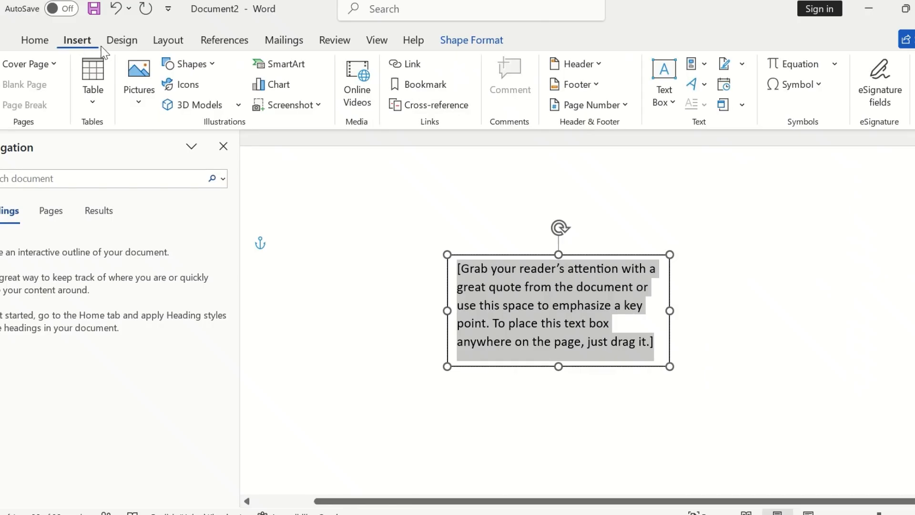
left_click(705, 64)
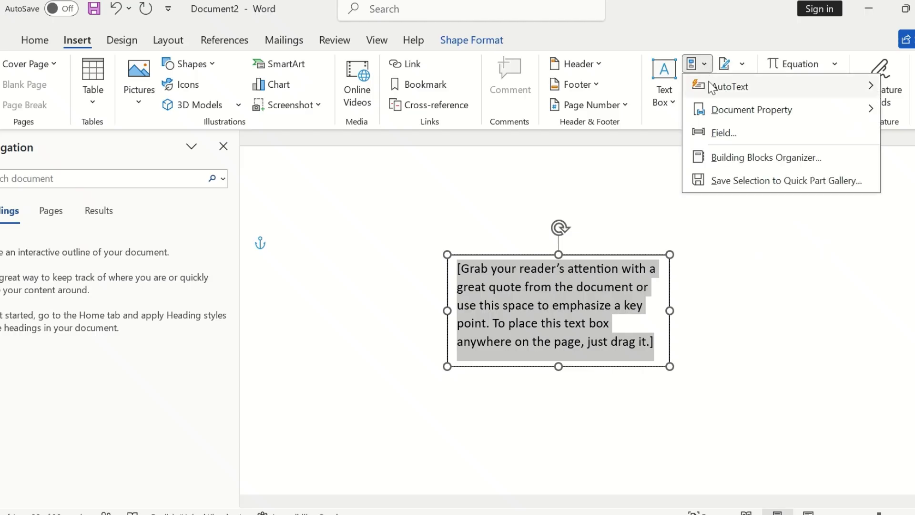
mouse_move(712, 89)
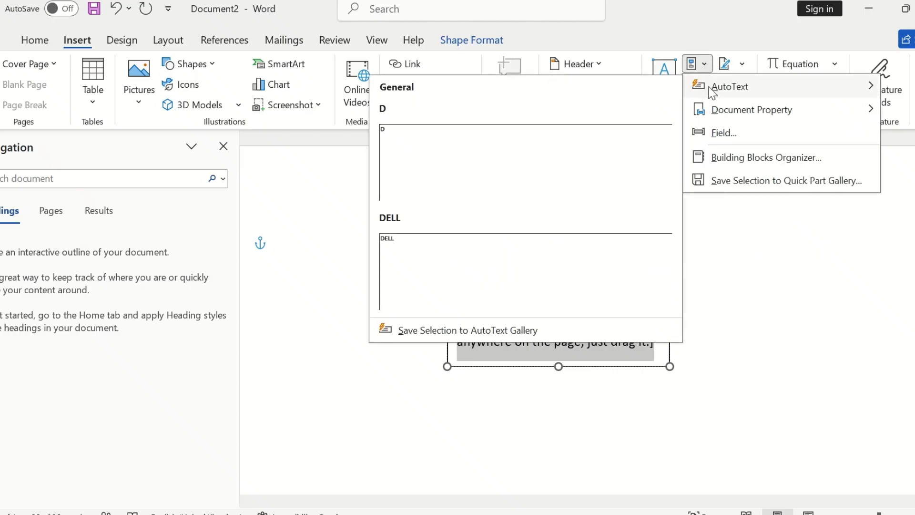
left_click(527, 143)
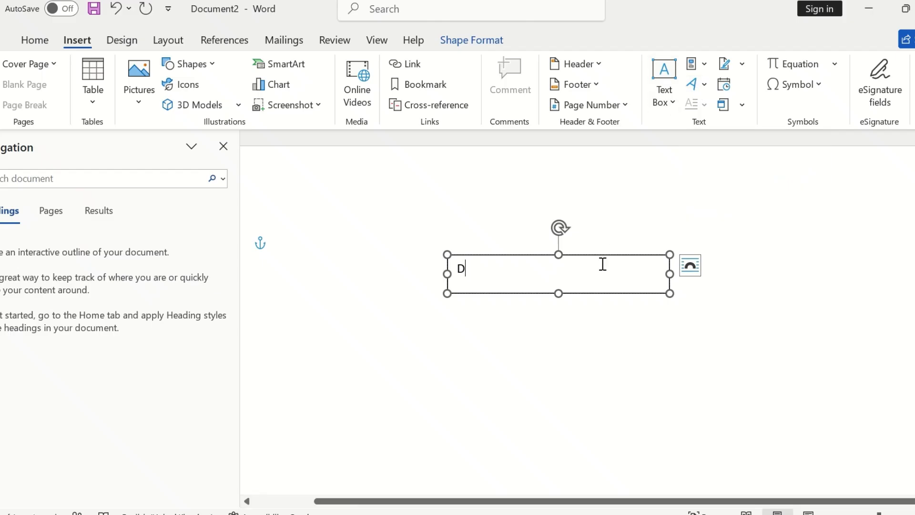
key("BackSpace")
Insert WordArt in the white style with a blue outline and place the cursor at the end of its text
left_click(705, 85)
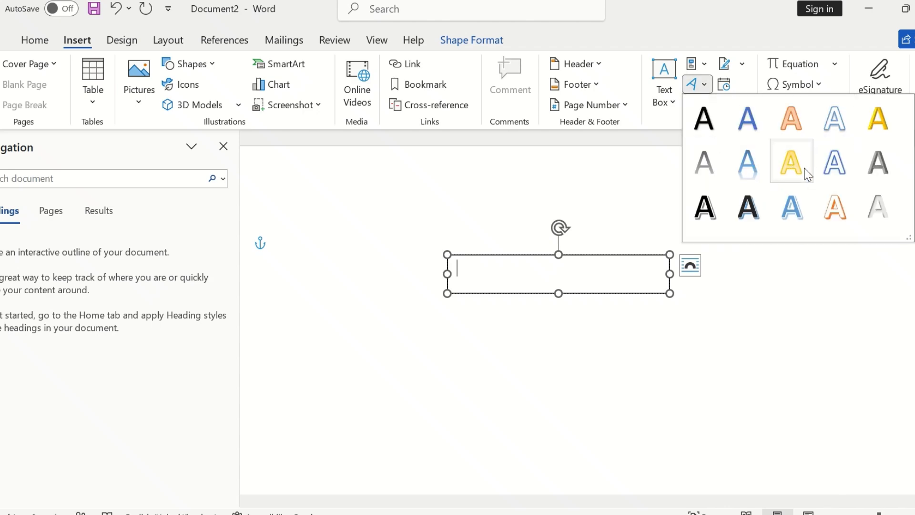
left_click(823, 170)
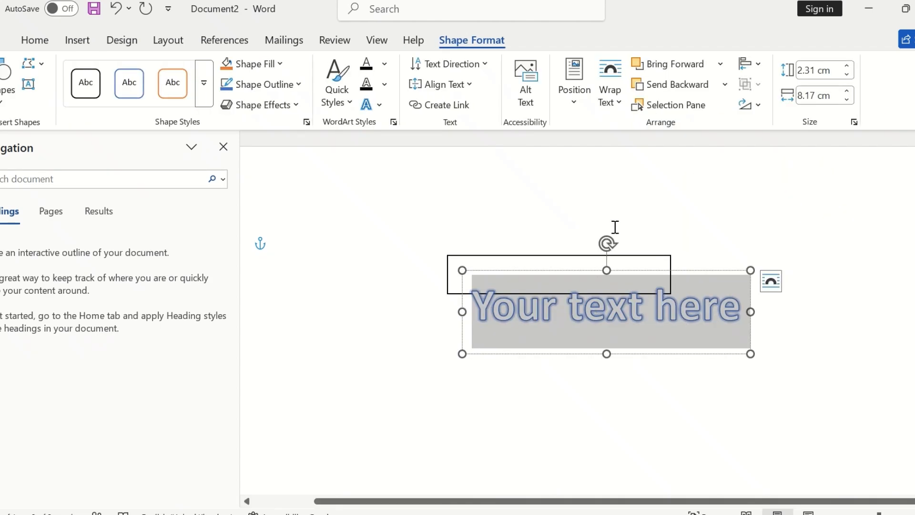
left_click(543, 267)
left_click(641, 315)
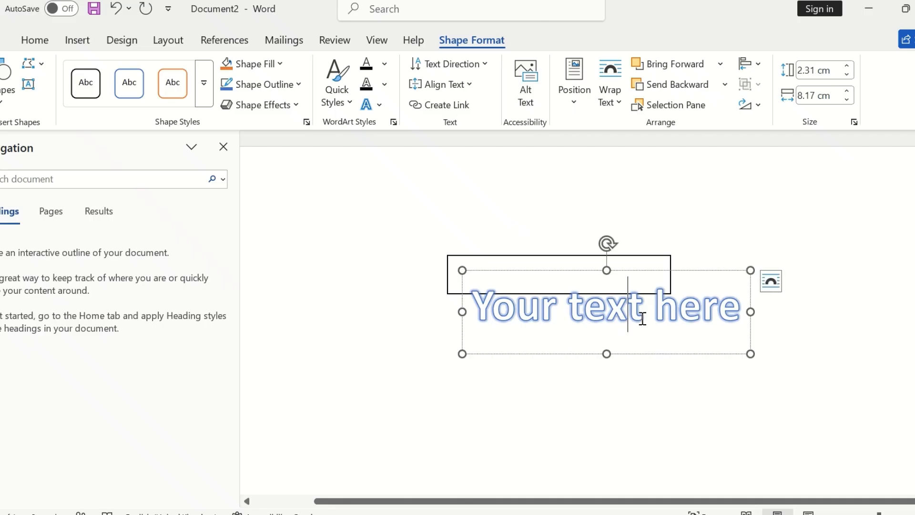
key("End")
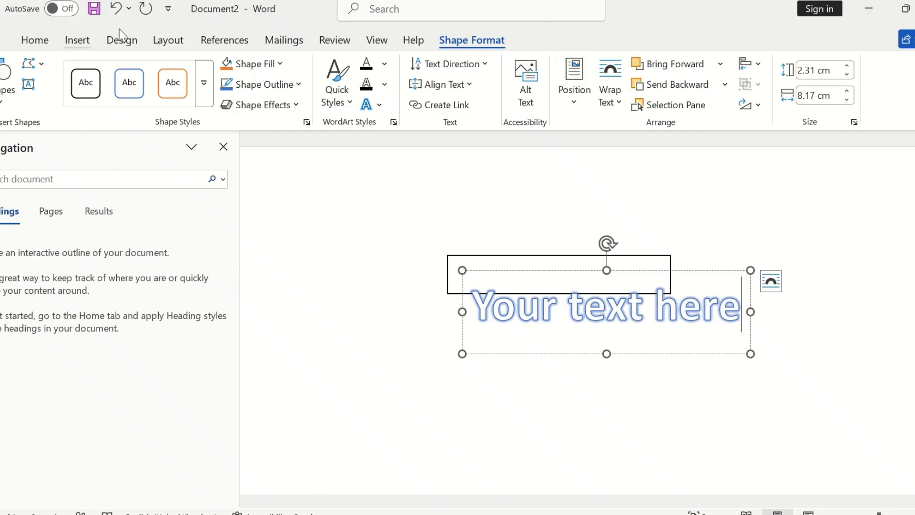
Insert a second WordArt in the black style with a blue shadow
left_click(76, 40)
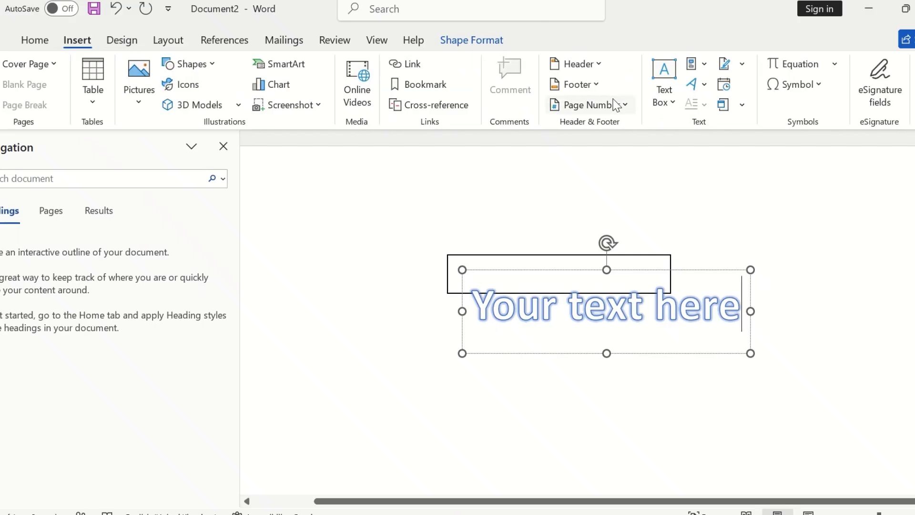
left_click(696, 85)
left_click(749, 205)
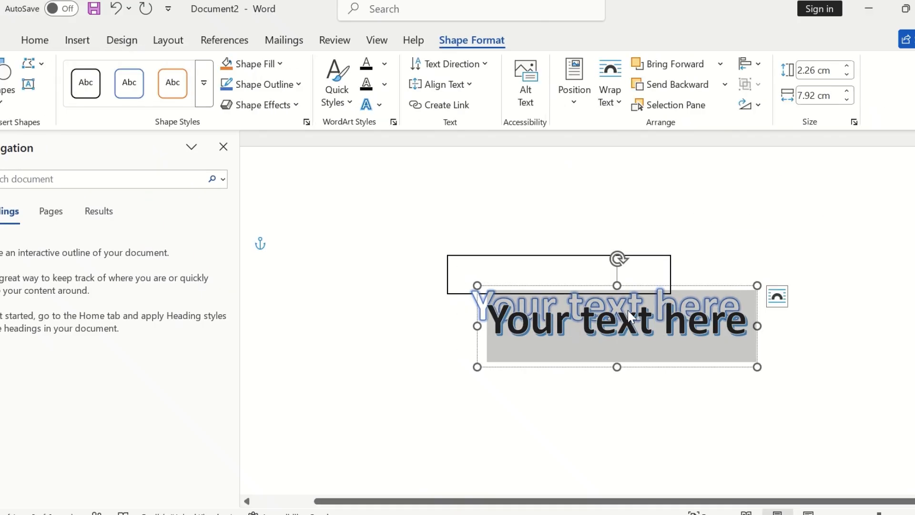
Move the black WordArt below the blue-outlined one and resize its frame to about 2.03 cm high
left_click(670, 384)
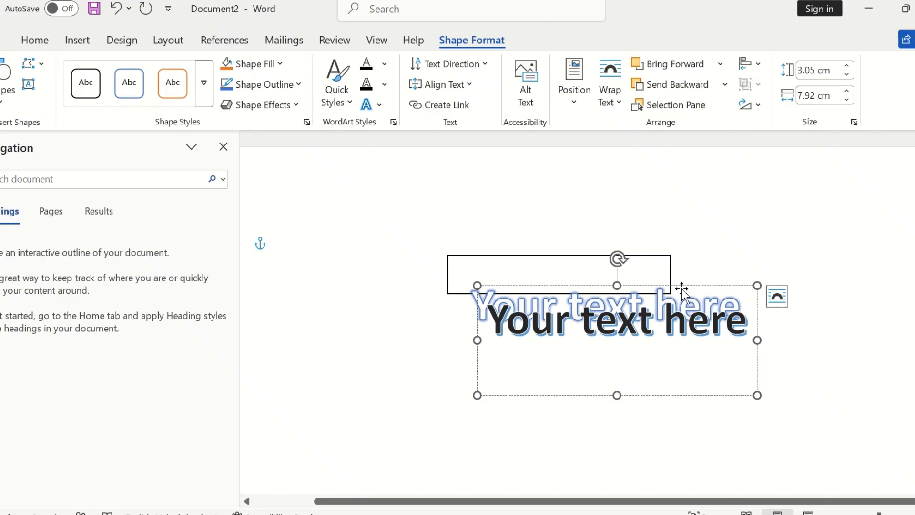
left_click_drag(682, 286, 660, 344)
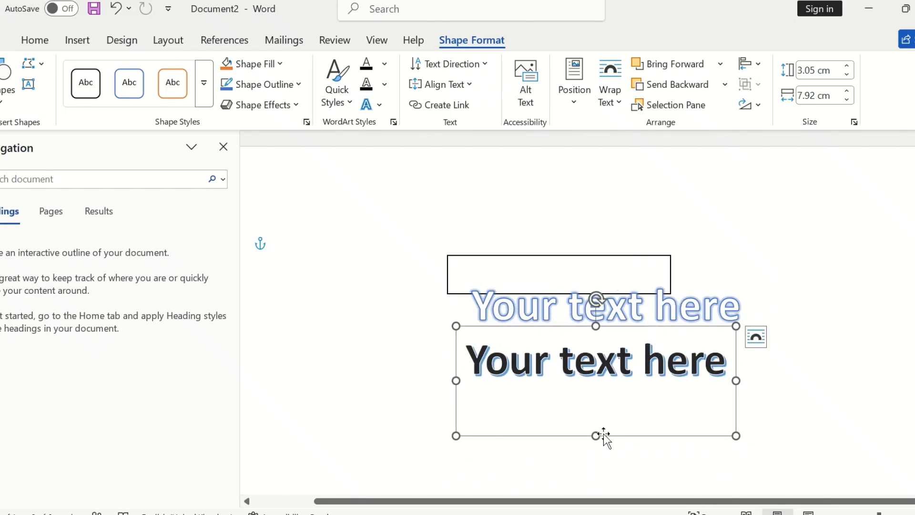
left_click_drag(595, 434, 593, 399)
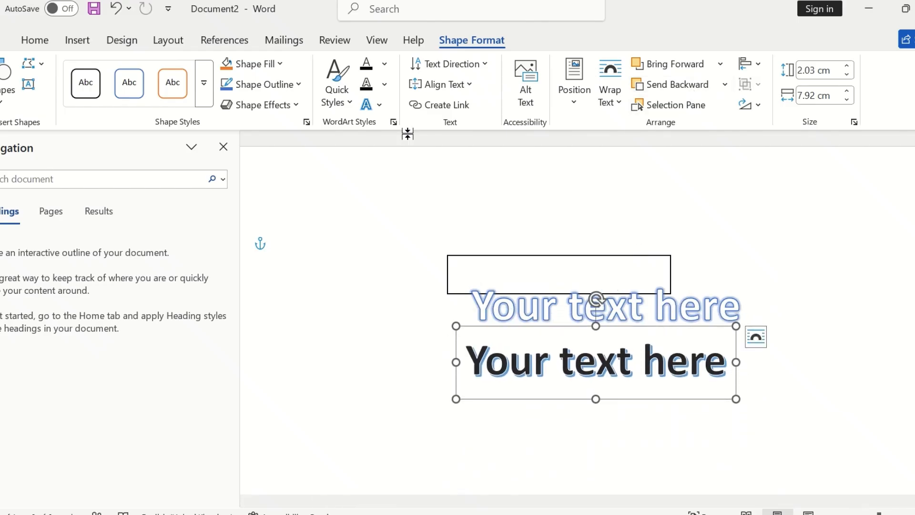
Open the signature line options and choose Add Signature Services
left_click(81, 42)
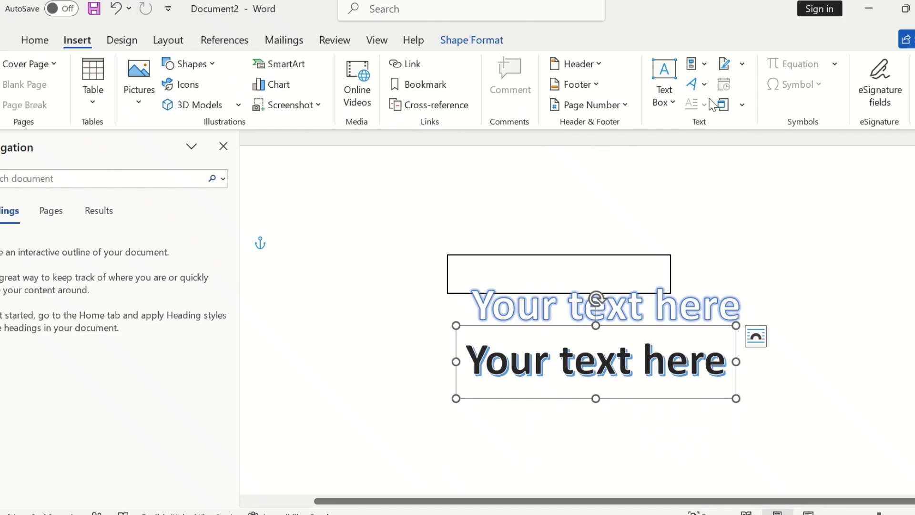
left_click(742, 64)
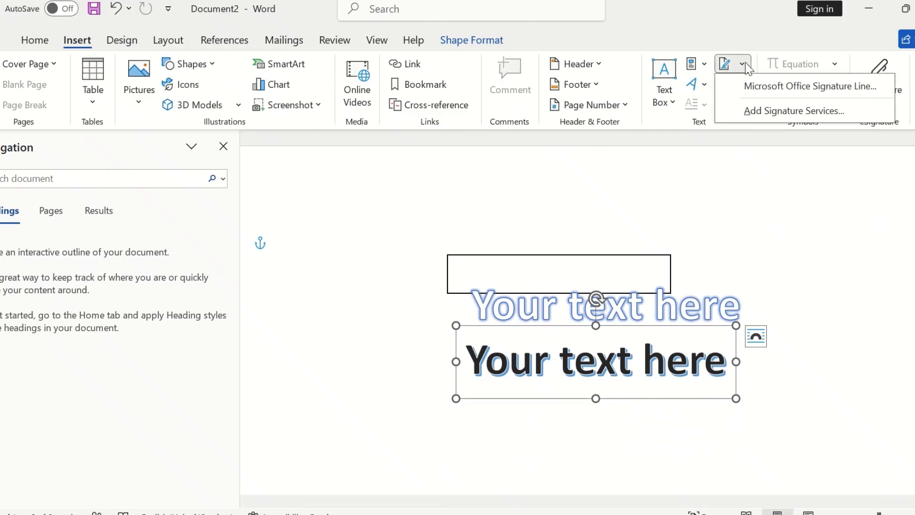
left_click(749, 113)
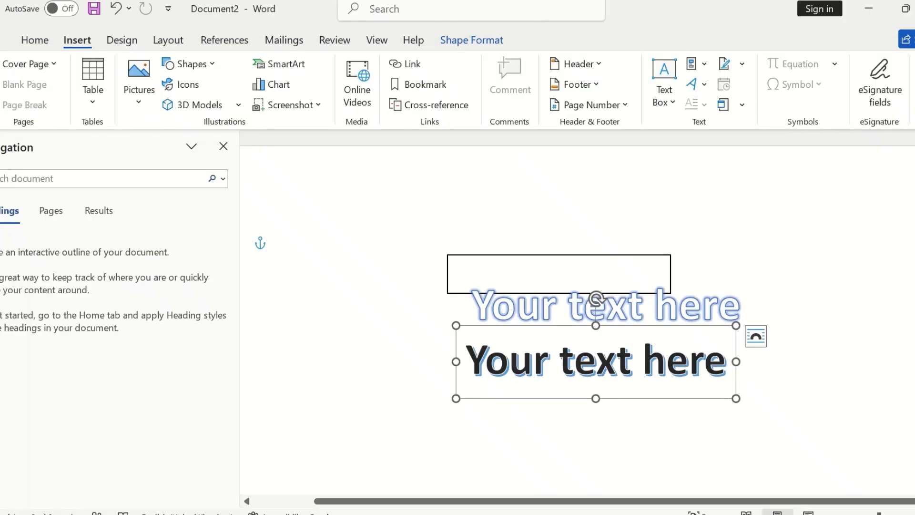
Insert a new Microsoft Excel 97-2003 Worksheet object, narrow its column C and leave the embedded sheet
left_click(742, 106)
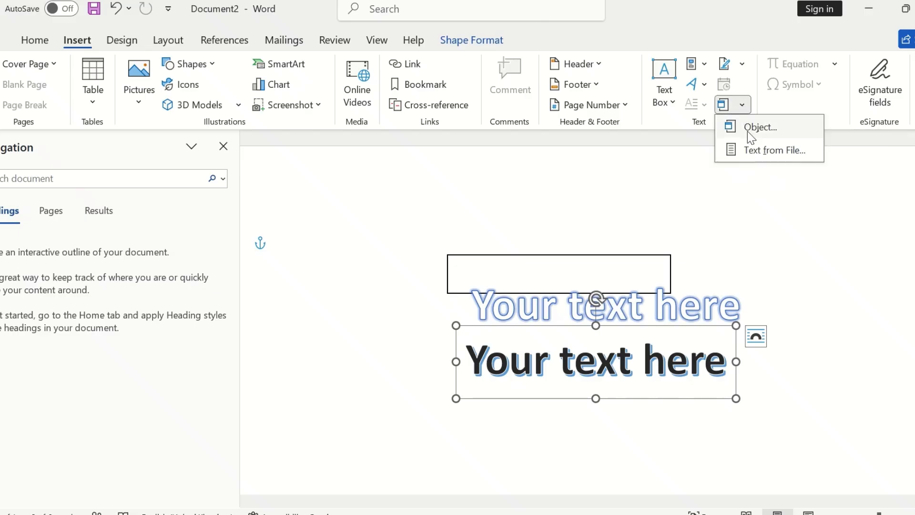
left_click(747, 131)
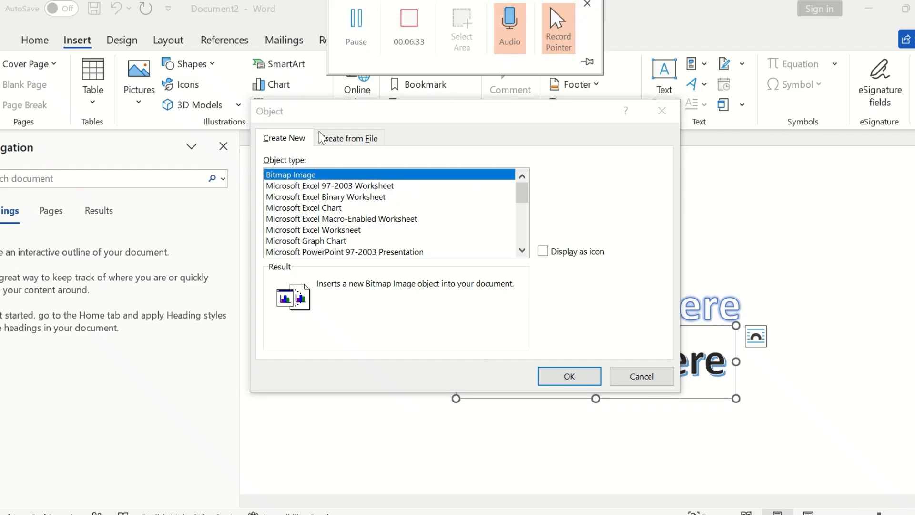
left_click(337, 186)
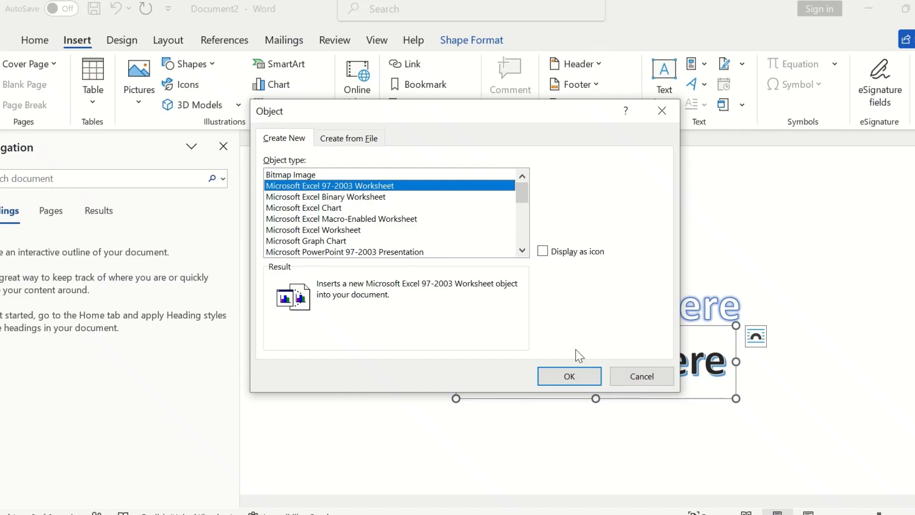
left_click(572, 374)
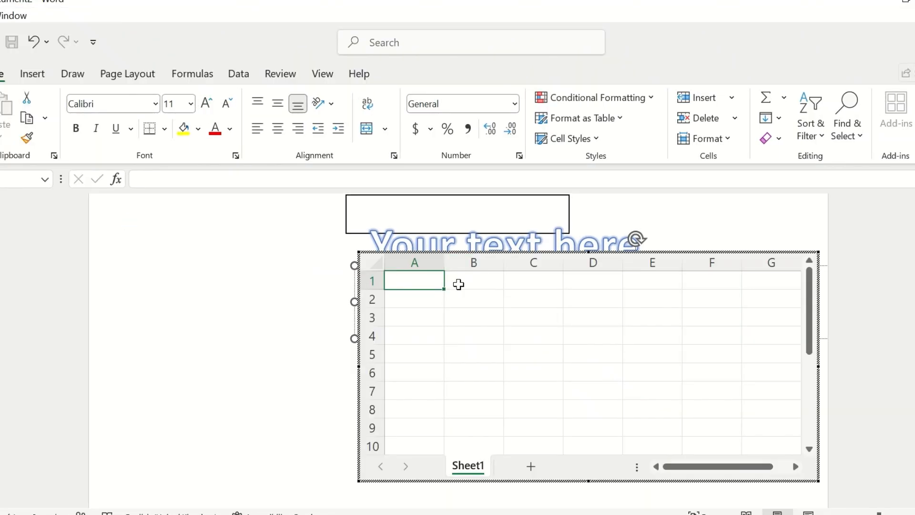
mouse_move(563, 261)
left_mouse_down()
mouse_move(536, 258)
mouse_move(546, 260)
left_mouse_up()
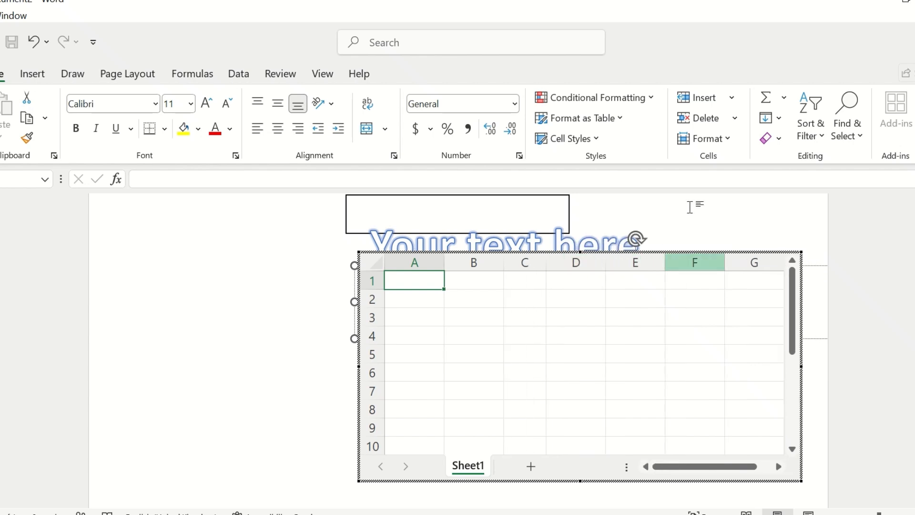
left_click(690, 207)
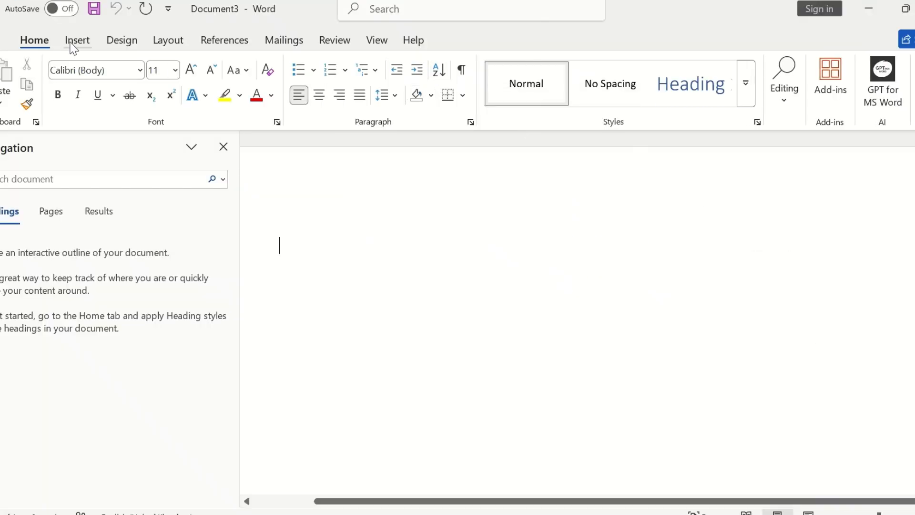
Browse the built-in equations and insert the Area of Circle equation into the new blank document
left_click(77, 40)
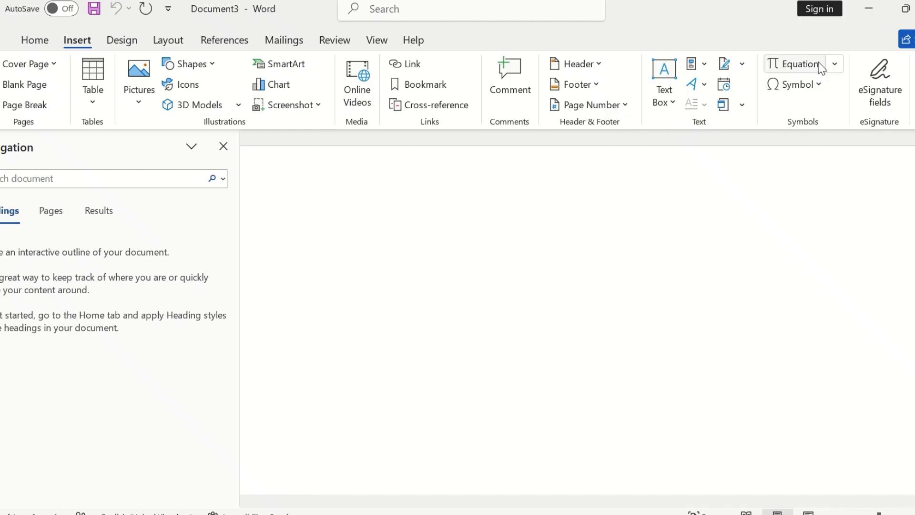
left_click(834, 63)
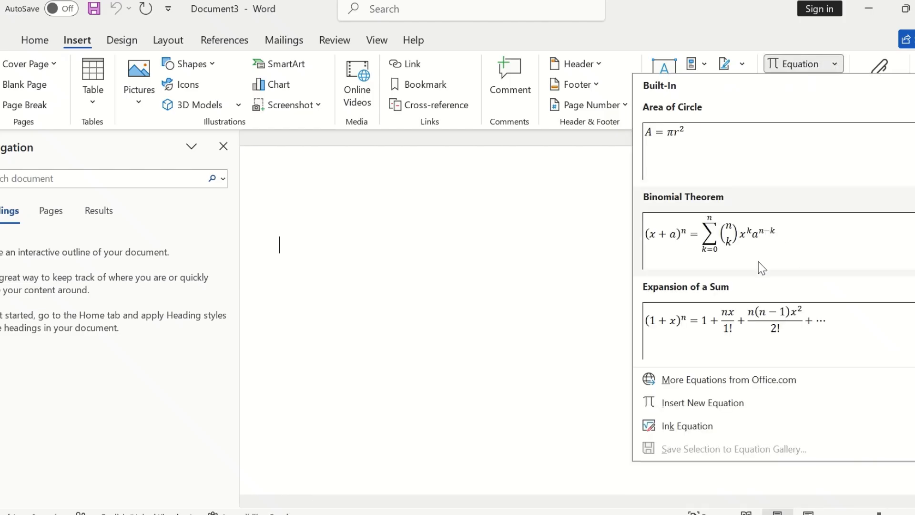
scroll(746, 264, "down", 5)
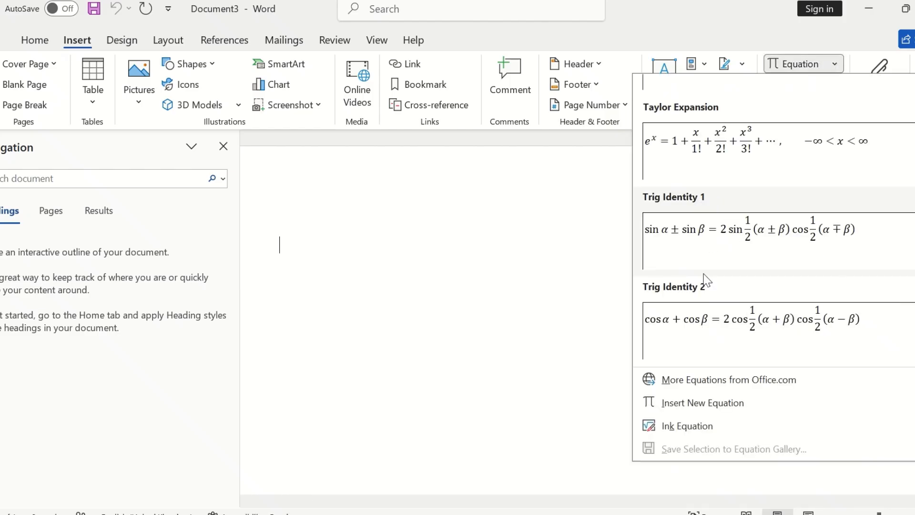
scroll(703, 200, "up", 5)
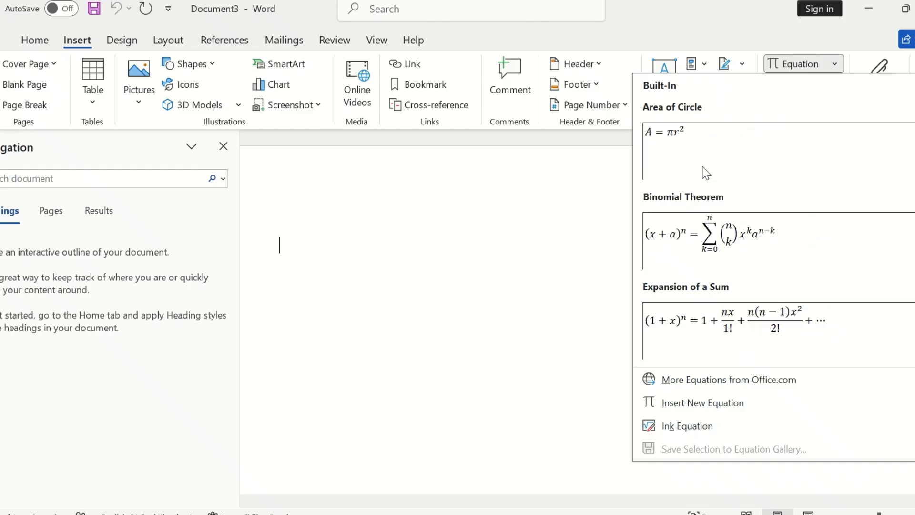
left_click(688, 167)
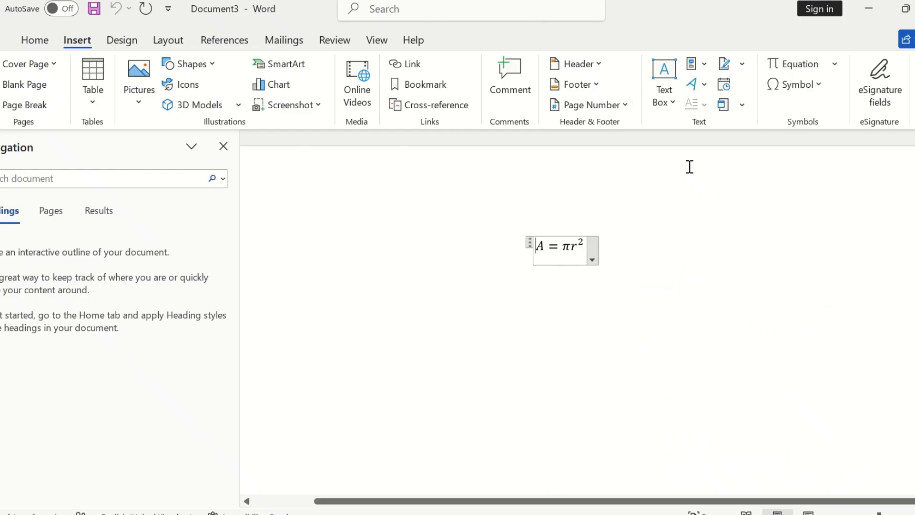
Select the Area of Circle equation and leave its editing frame with the cursor placed after the formula
left_click(592, 260)
left_click(507, 304)
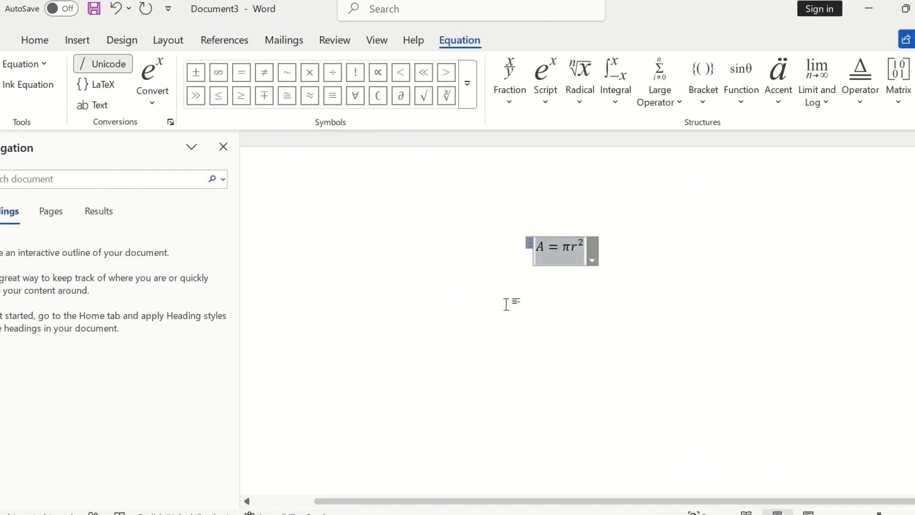
left_click(594, 267)
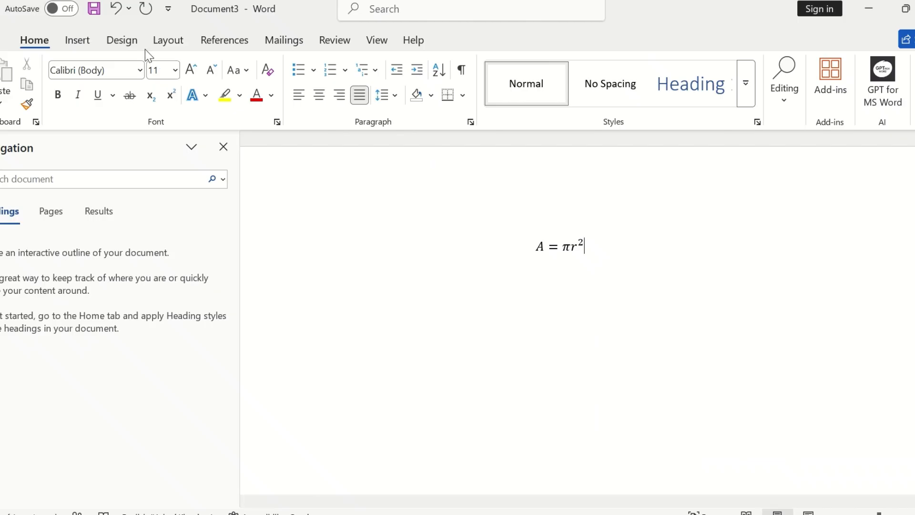
Browse the symbol gallery and the full Symbol dialog's character list, and close it without inserting a symbol
left_click(78, 41)
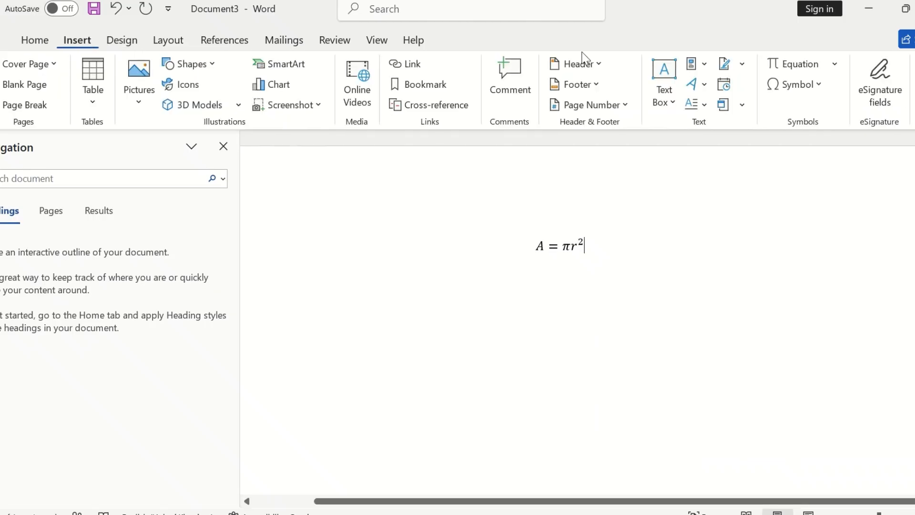
left_click(813, 91)
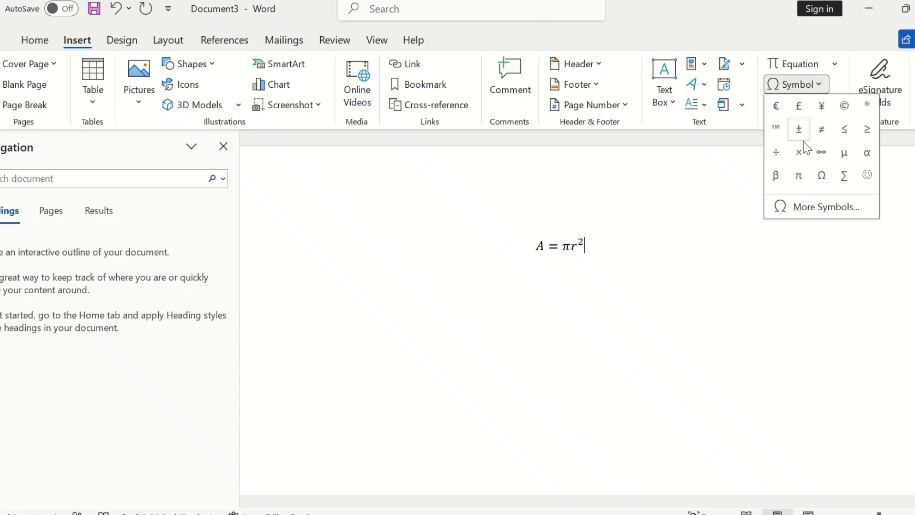
left_click(801, 203)
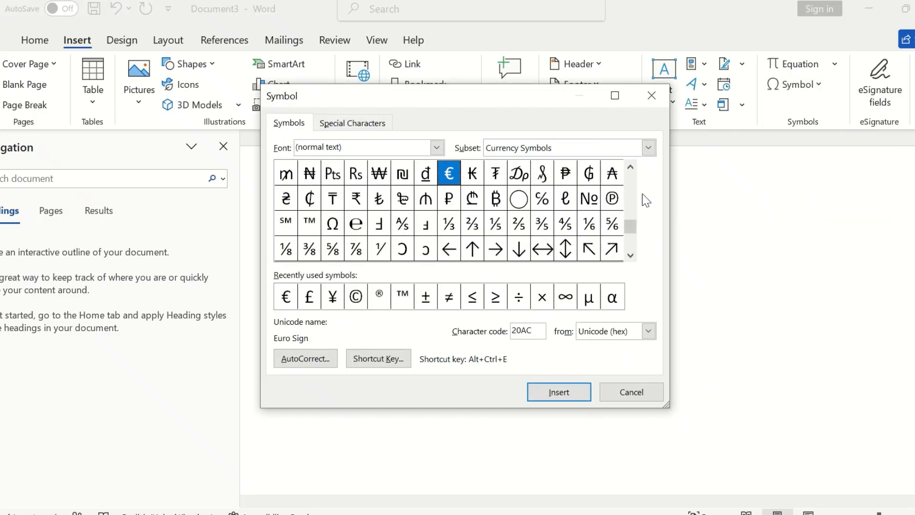
mouse_move(636, 226)
left_mouse_down()
mouse_move(632, 259)
mouse_move(630, 219)
left_mouse_up()
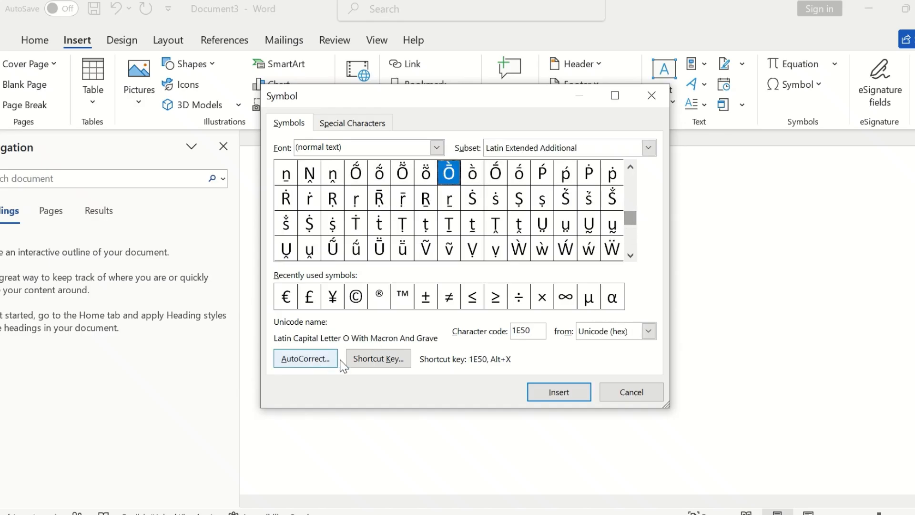
left_click(616, 393)
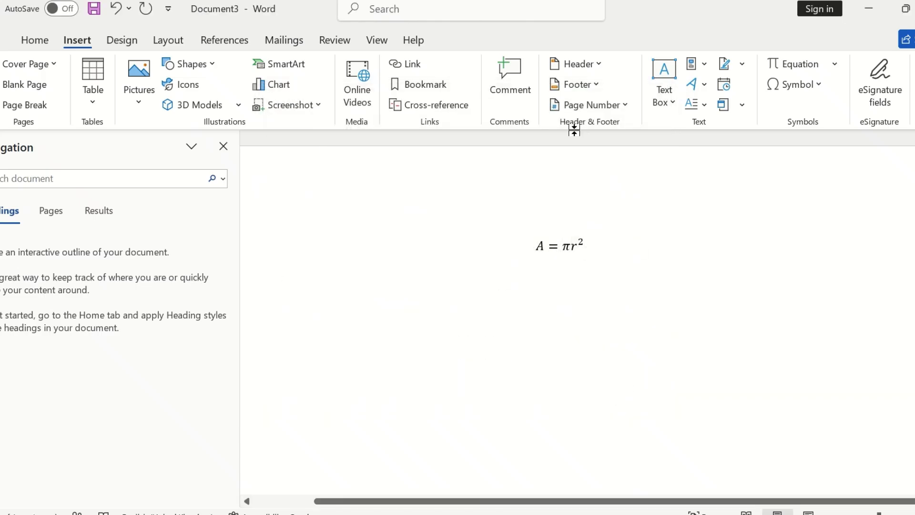